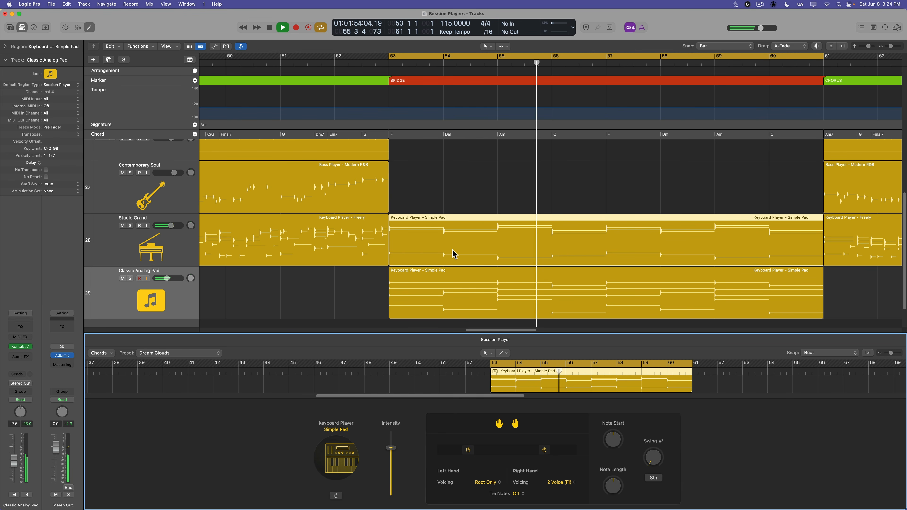
left_click_drag(544, 451, 465, 452)
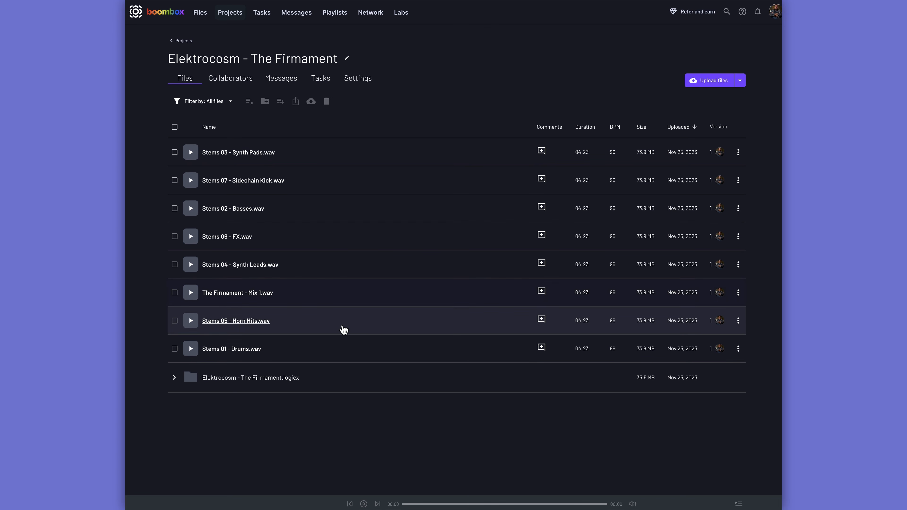
left_click(174, 378)
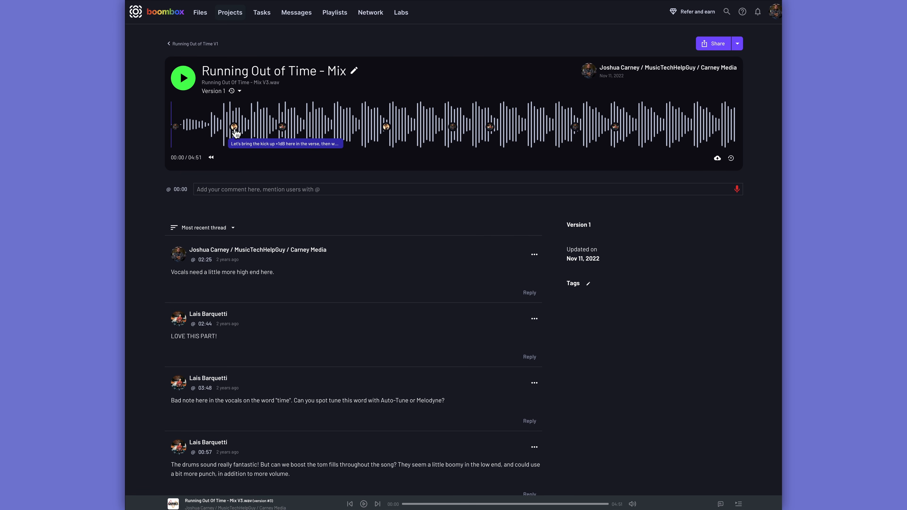
scroll(236, 135, "down", 8)
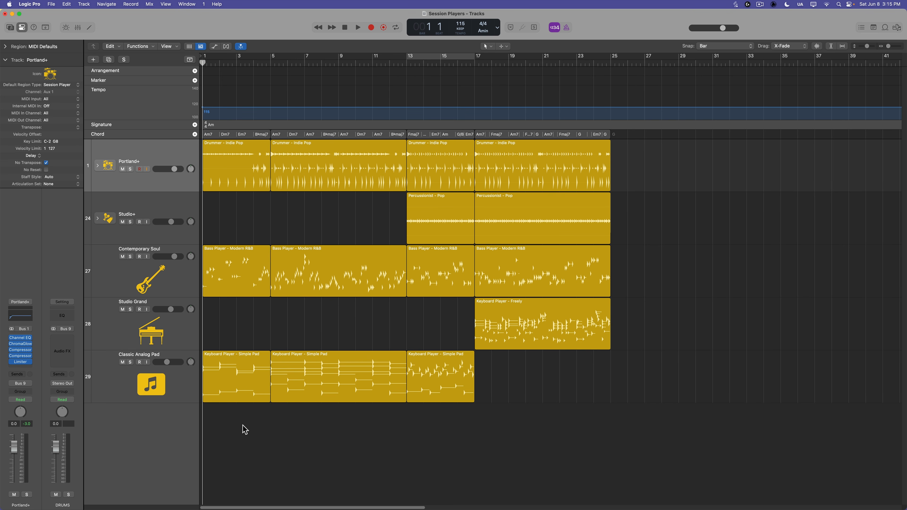
Select the regions of each of the four song sections in turn to review the arrangement.
left_click_drag(245, 428, 223, 159)
left_click_drag(329, 452, 326, 153)
left_click_drag(456, 424, 443, 168)
left_click_drag(520, 374, 505, 169)
left_click(645, 193)
key("z")
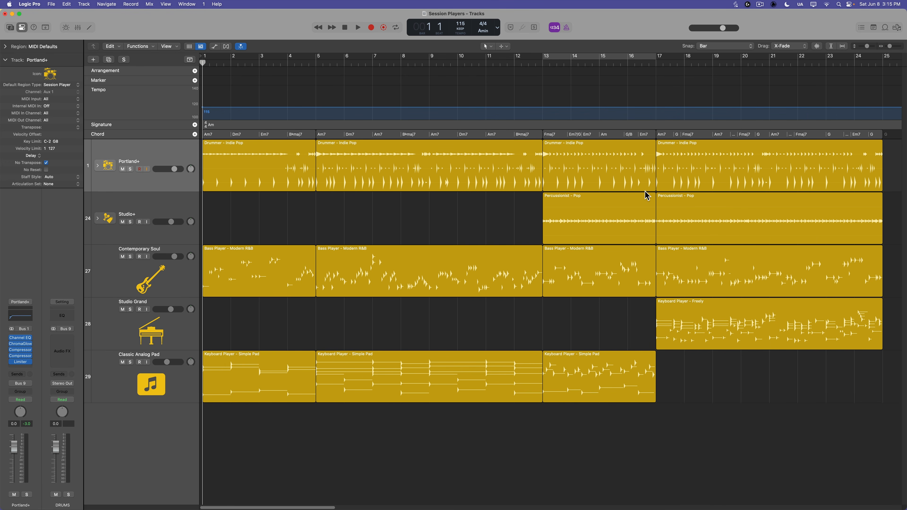
Move the four regions starting at bar 17, together with their chords, to start at bar 21.
left_click(610, 172)
scroll(590, 410, "right", 10)
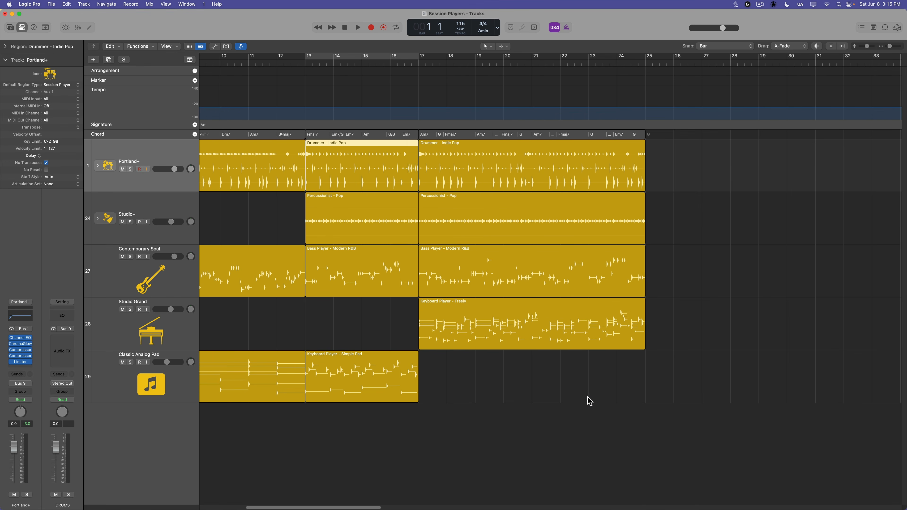
left_click_drag(699, 160, 510, 352)
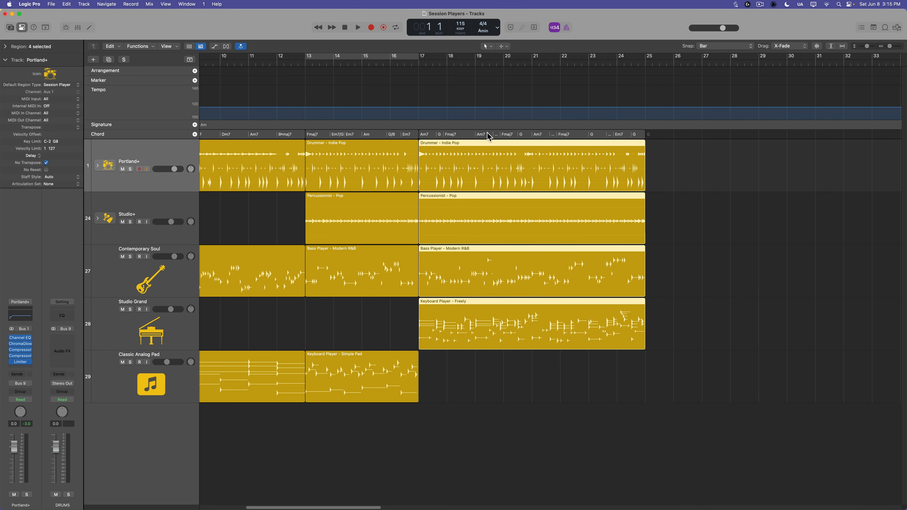
left_click_drag(437, 136, 555, 135)
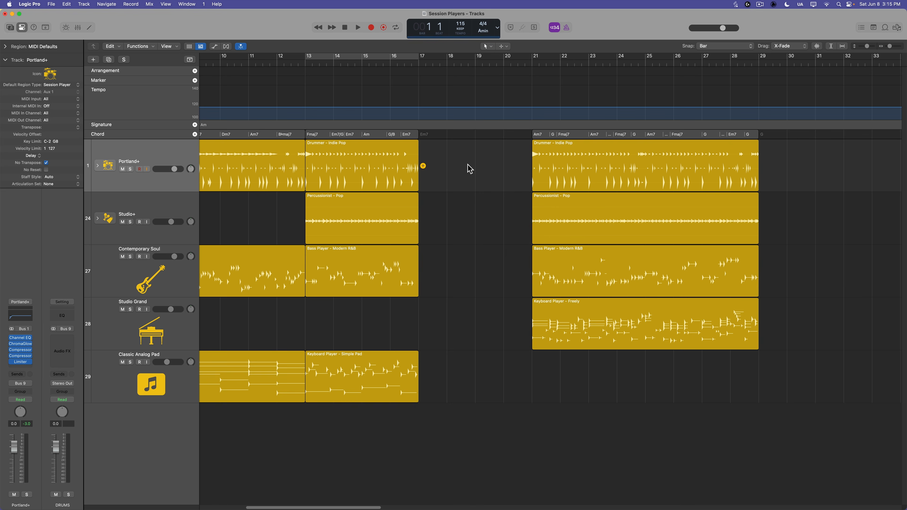
Lengthen the section starting at bar 13 to end at bar 21, repeating its chords, and group the section's chords.
left_click_drag(469, 166, 532, 393)
left_click(597, 393)
left_click_drag(339, 140, 455, 137)
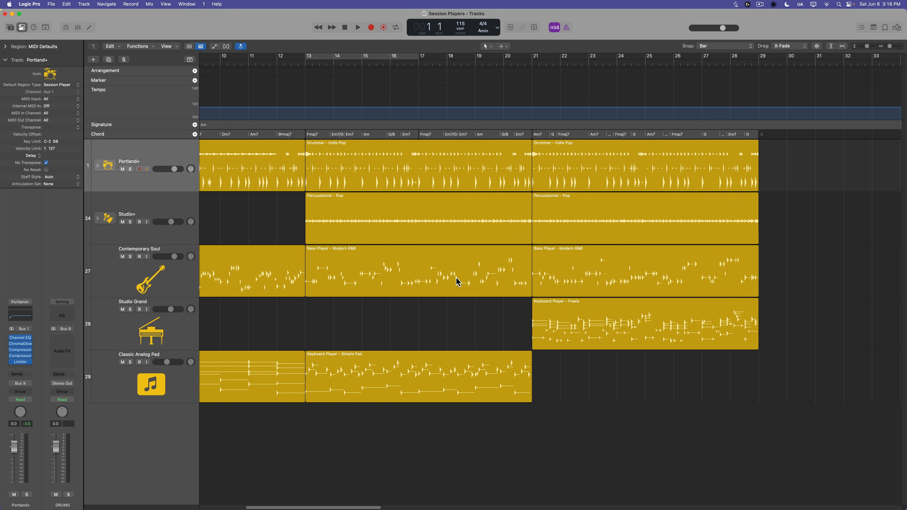
right_click(431, 133)
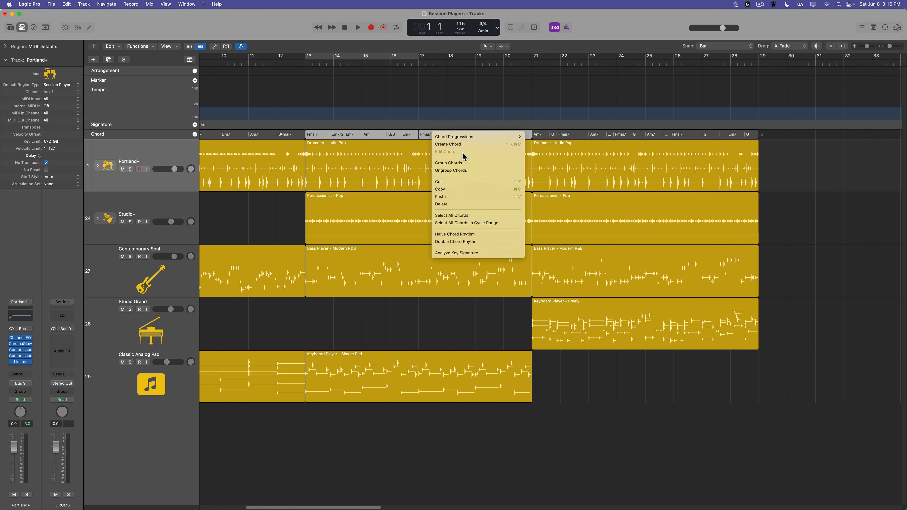
left_click(448, 163)
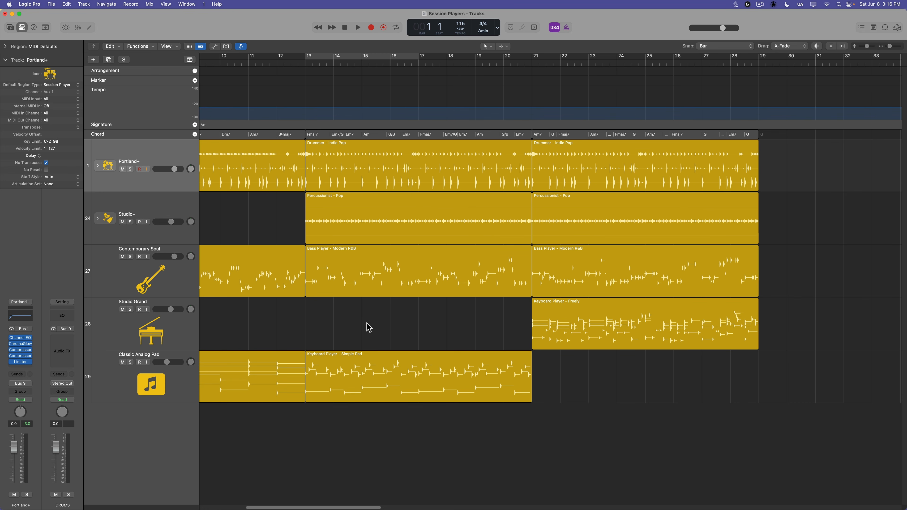
Create a marker at bar 1 and name it INTRO.
scroll(369, 327, "left", 10)
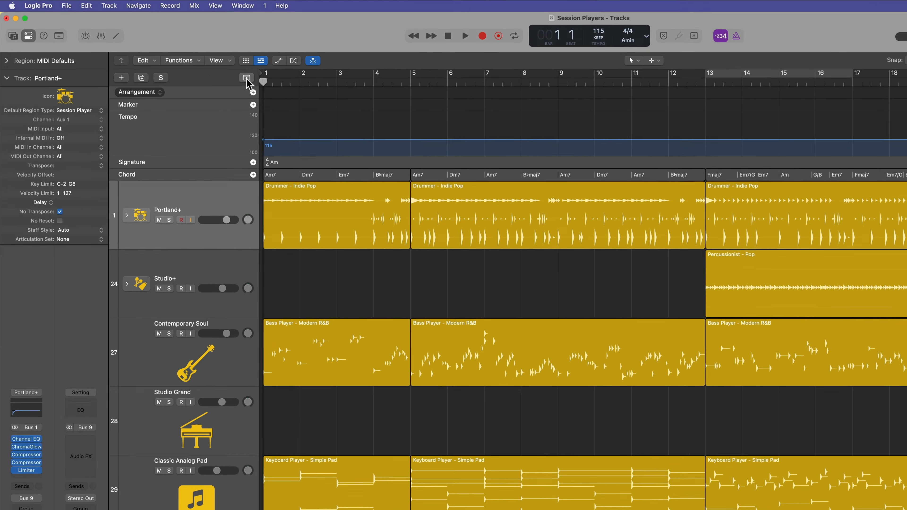
left_click(190, 59)
left_click(189, 60)
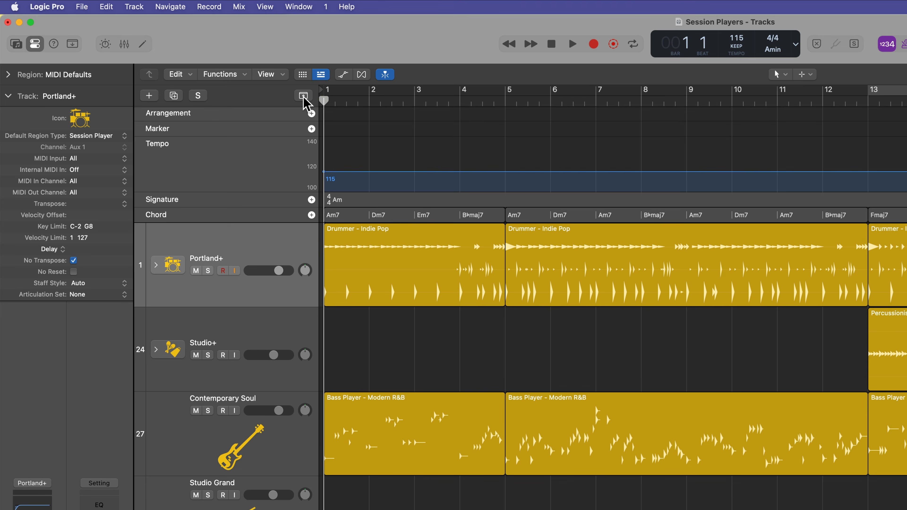
left_click(304, 95)
left_click(303, 96)
left_click(312, 129)
double_click(341, 127)
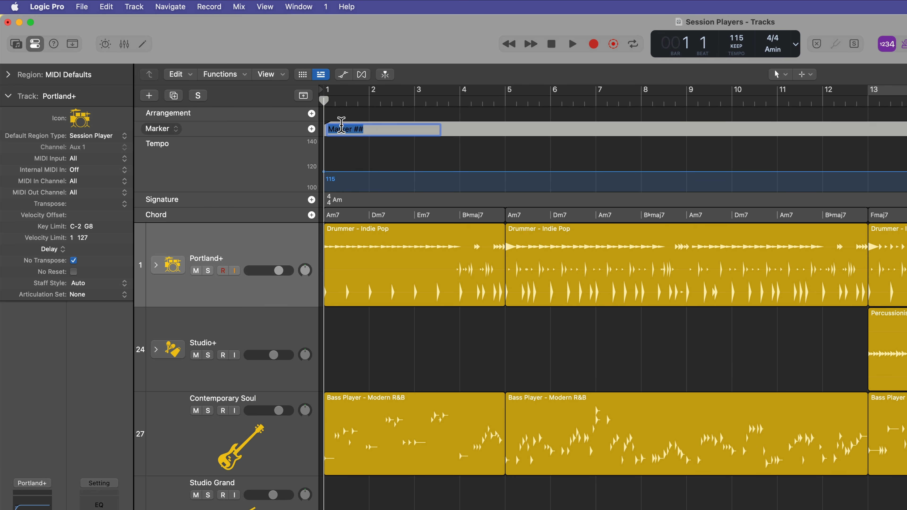
type("INTRO")
key("Return")
Move the playhead forward and back one bar at a time, finishing at bar 5.
key("period")
key("period")
key("period")
key("period")
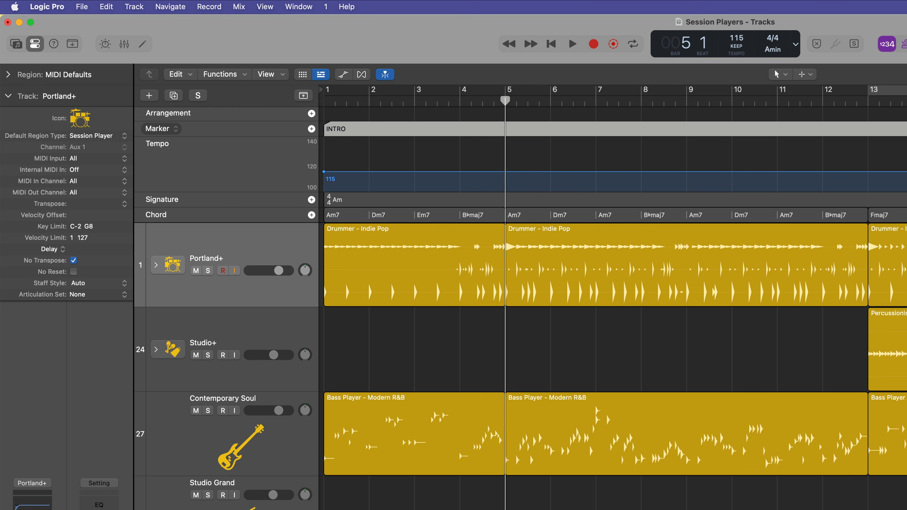
key("comma")
key("comma")
key("comma")
key("period")
key("period")
key("period")
key("period")
key("period")
key("comma")
key("comma")
key("comma")
key("comma")
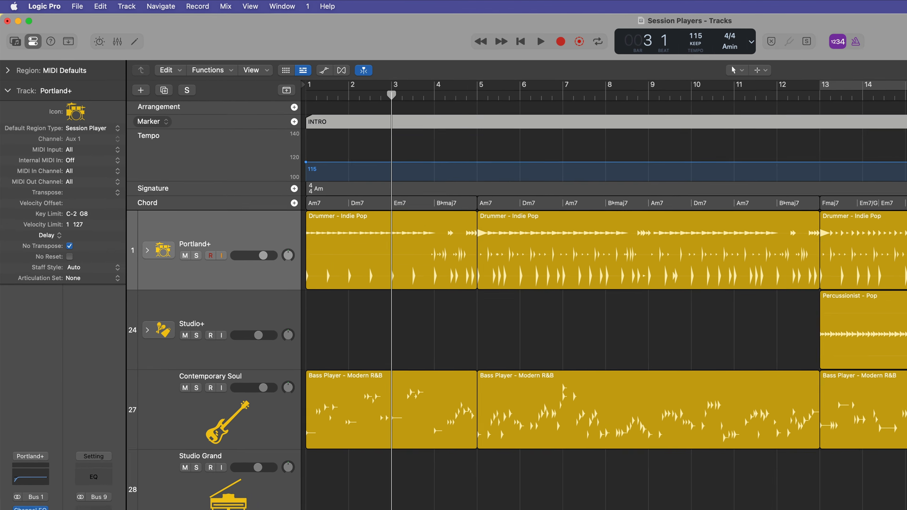
key("period")
key("period")
key("period")
key("comma")
key("comma")
key("comma")
key("period")
key("period")
key("period")
key("comma")
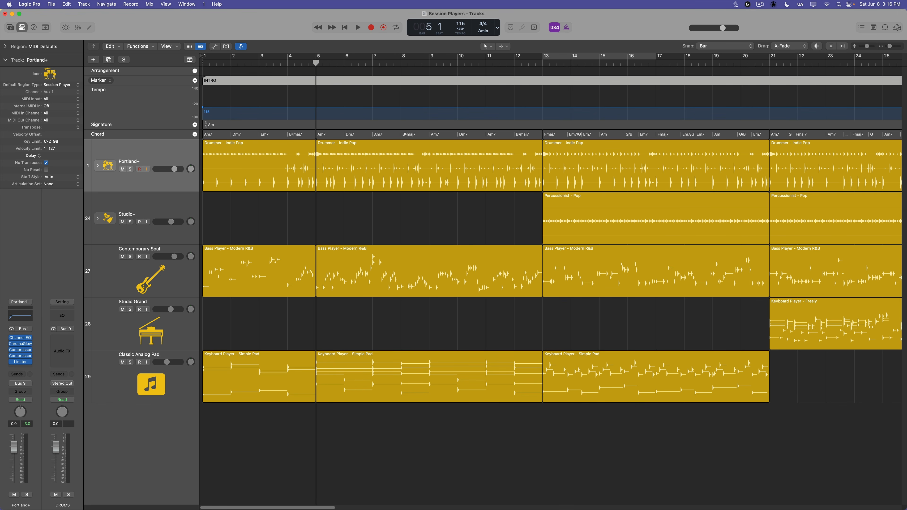
Jump the playhead forward and back between bars 5 and 13 in eight-bar increments, returning it to bar 5.
key("shift+period")
key("shift+comma")
key("shift+period")
key("shift+period")
key("shift+comma")
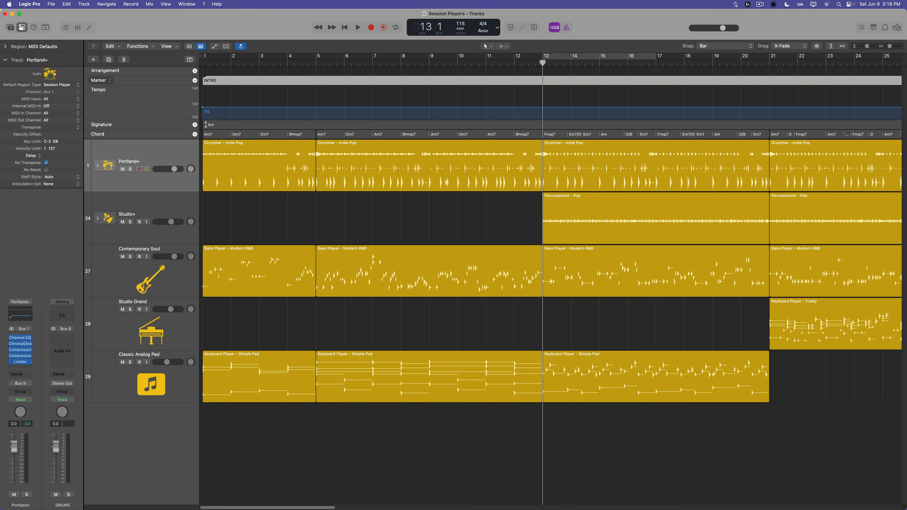
key("shift+comma")
key("shift+period")
key("shift+period")
key("shift+comma")
key("shift+comma")
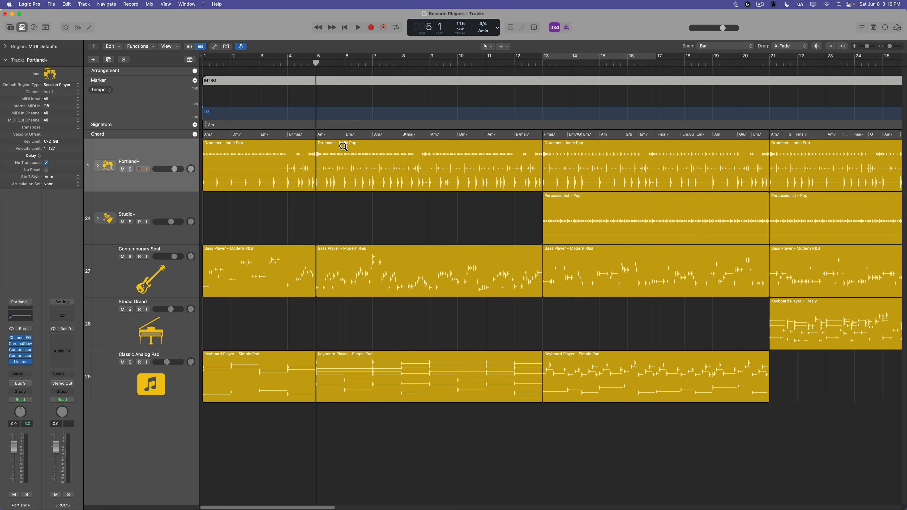
Create a marker at bar 5 and name it VERSE 1.
key("alt+apostrophe")
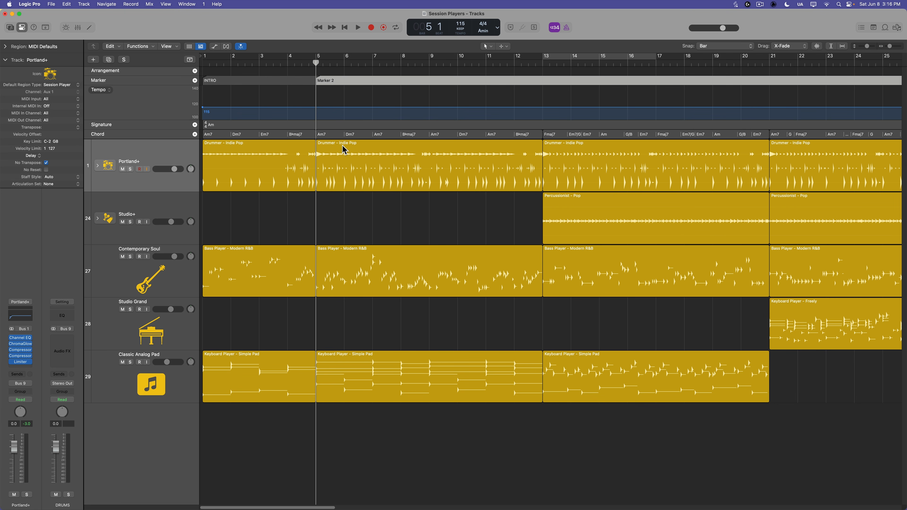
double_click(329, 84)
type("VERSE 1")
key("Return")
Create a marker at bar 13 and name it PRECHORUS.
key("shift+period")
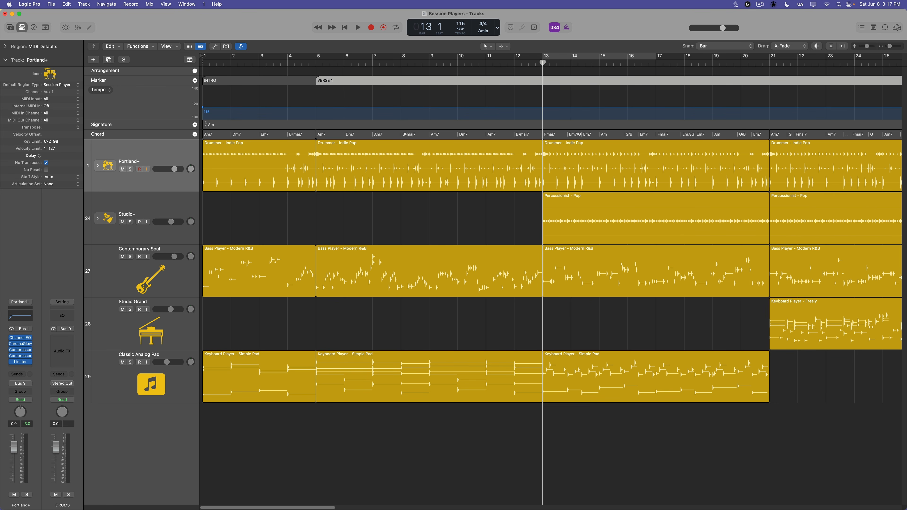
key("alt+apostrophe")
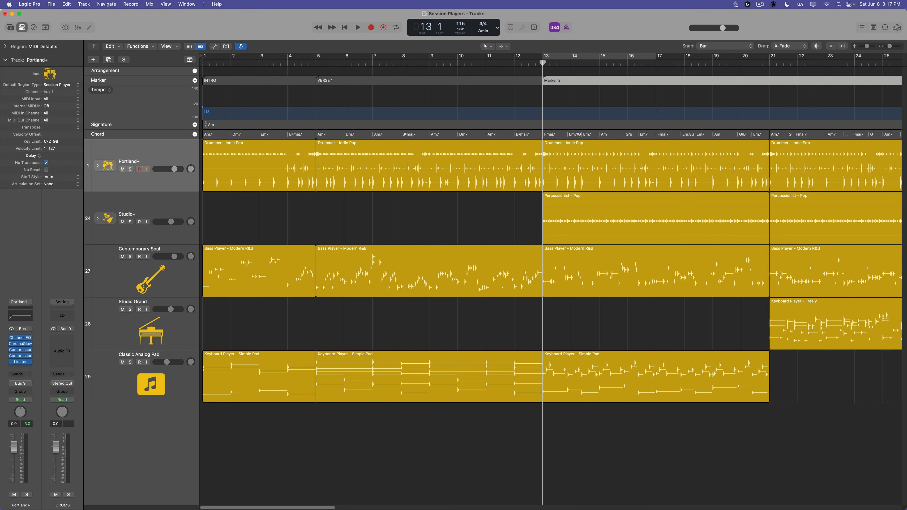
double_click(565, 81)
type("PRECHORUS")
key("Return")
Create a marker at bar 21 and name it CHORUS.
key("shift+period")
left_click(194, 81)
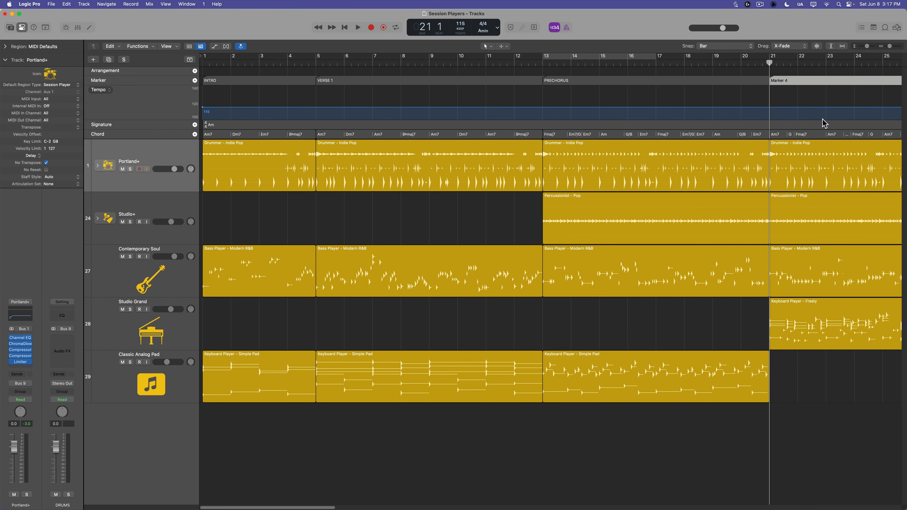
double_click(784, 80)
type("CHORUS")
key("Return")
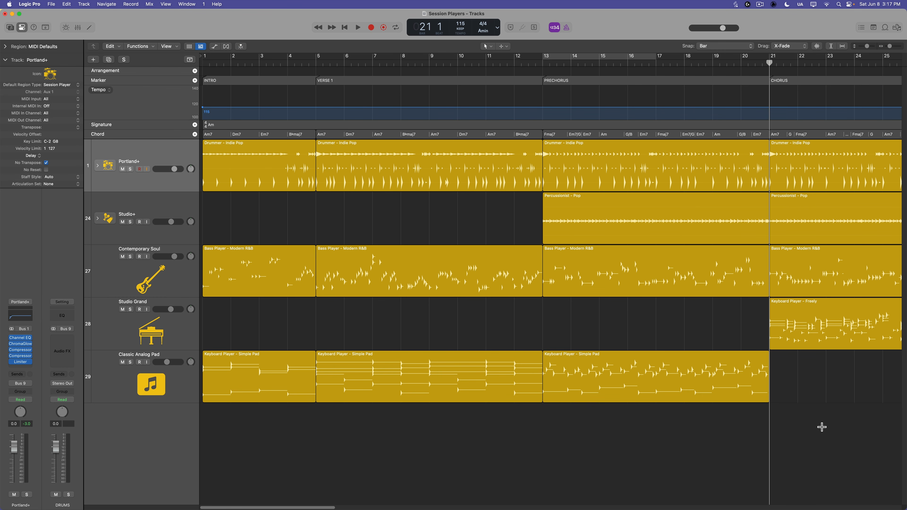
Color the INTRO marker gold and the VERSE 1 marker turquoise.
key("super+Left")
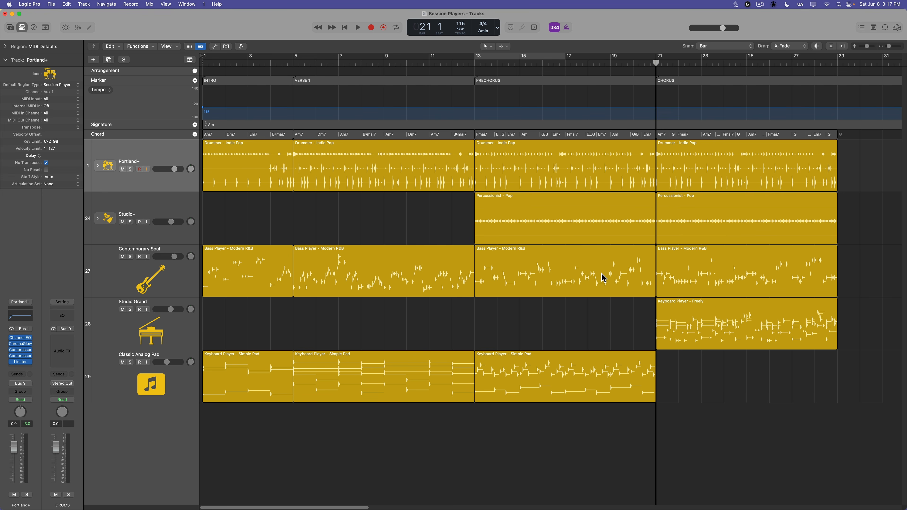
key("alt+c")
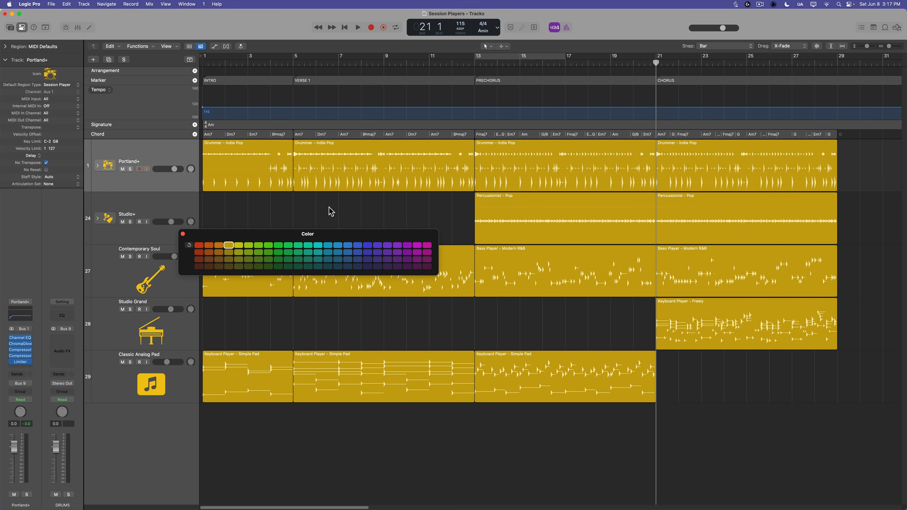
left_click_drag(344, 237, 371, 204)
left_click(280, 80)
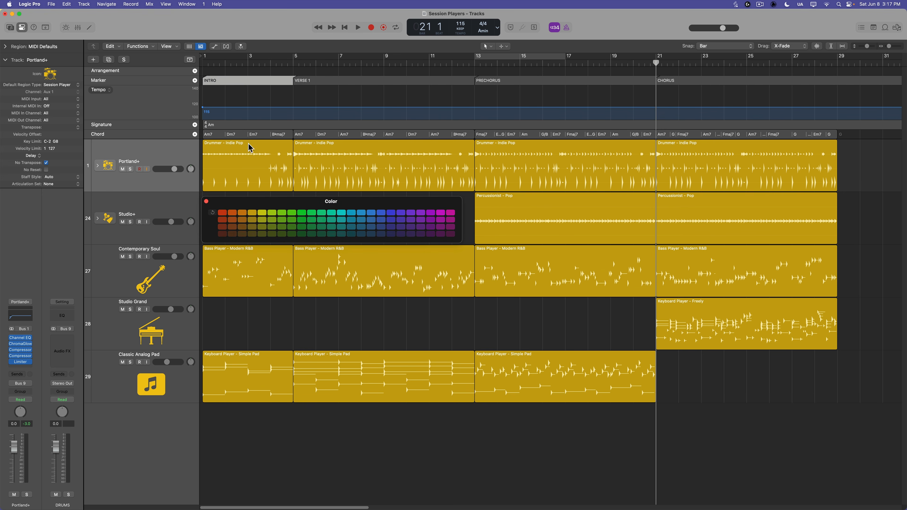
left_click(251, 213)
left_click(358, 83)
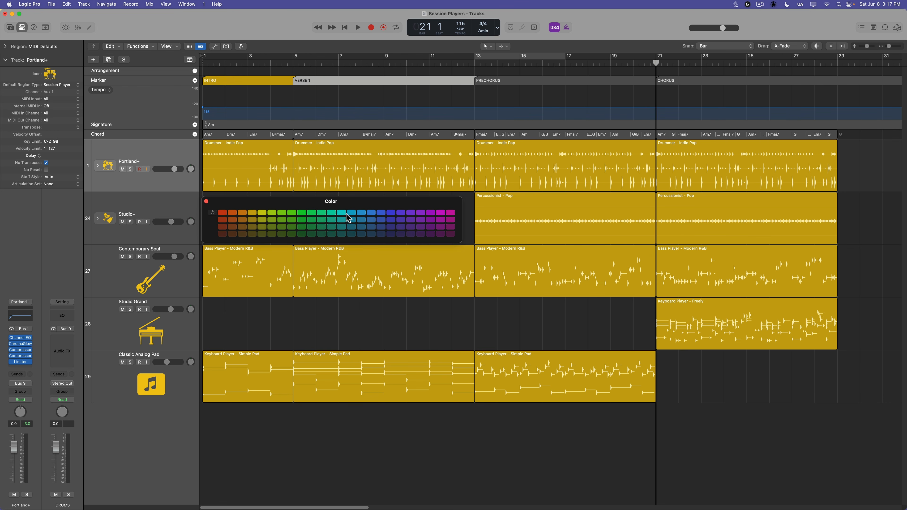
left_click(343, 214)
Color the PRECHORUS marker purple and the CHORUS marker lime green, and close the color palette.
left_click(534, 81)
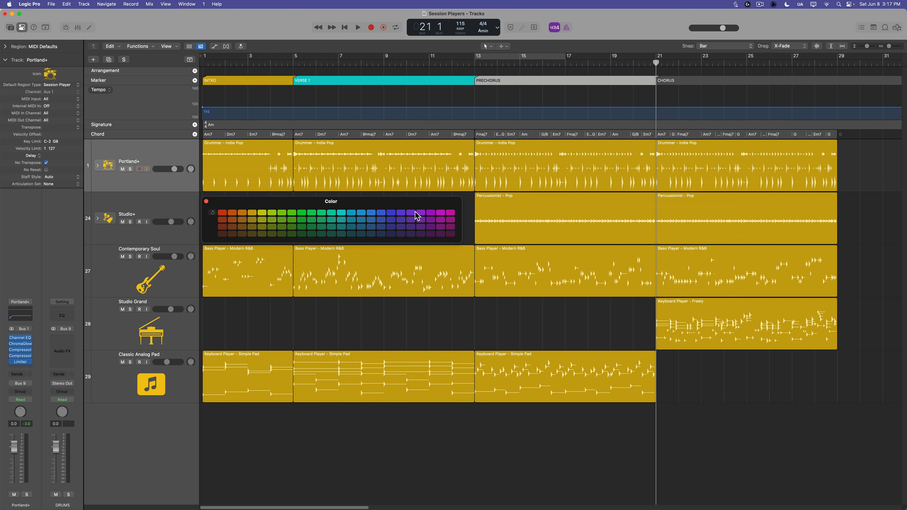
left_click(420, 212)
left_click(696, 84)
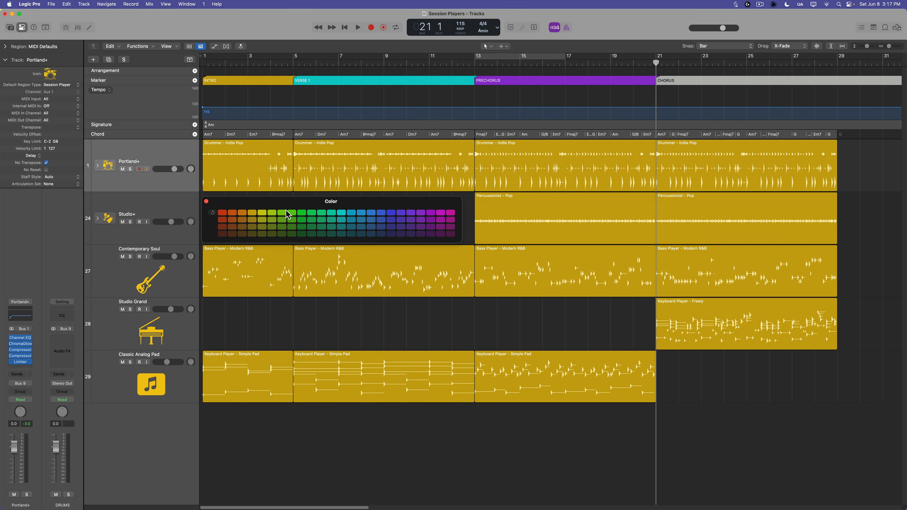
left_click(285, 213)
left_click(860, 280)
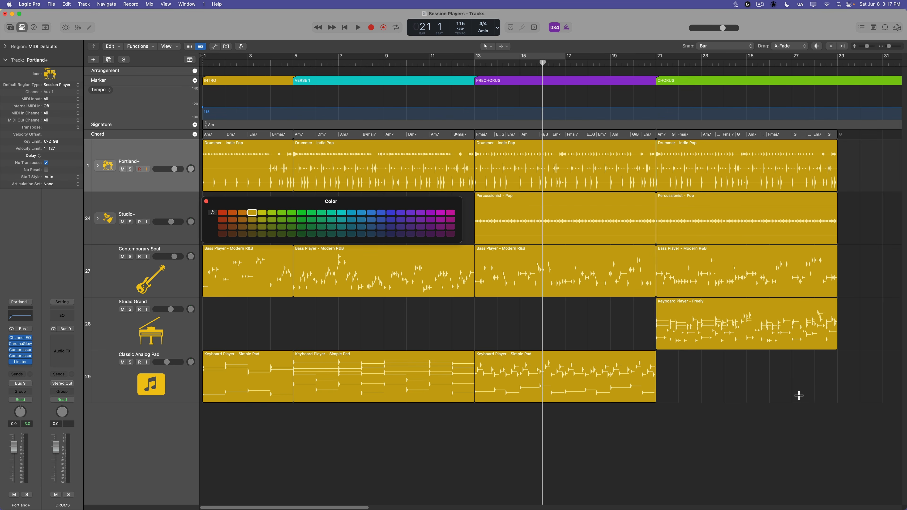
key("super+Left")
left_click(206, 202)
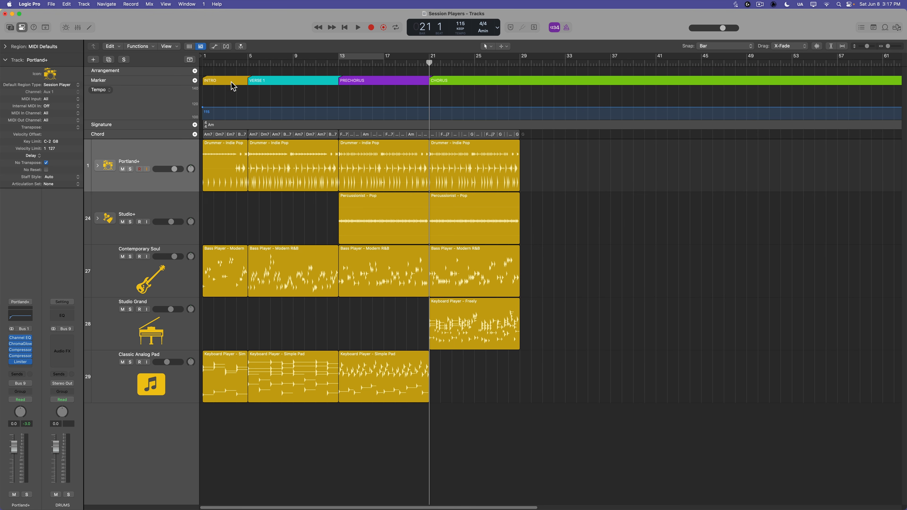
Define a cycle range from bar 5 to bar 29 with snapping set to Bar.
left_click_drag(249, 58, 520, 103)
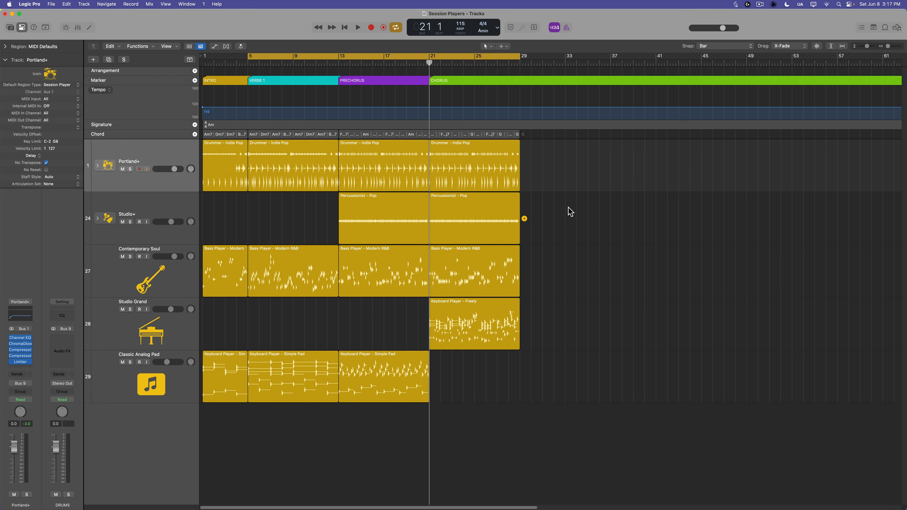
left_click(724, 47)
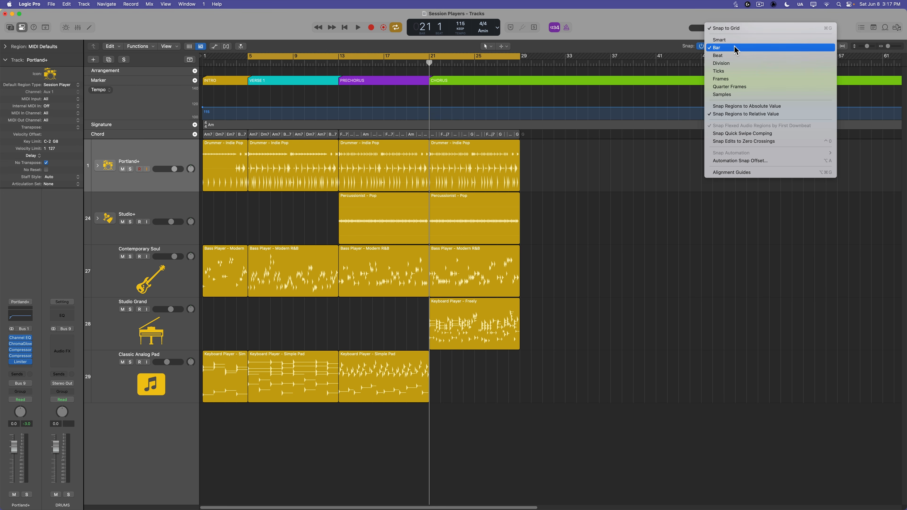
left_click(737, 50)
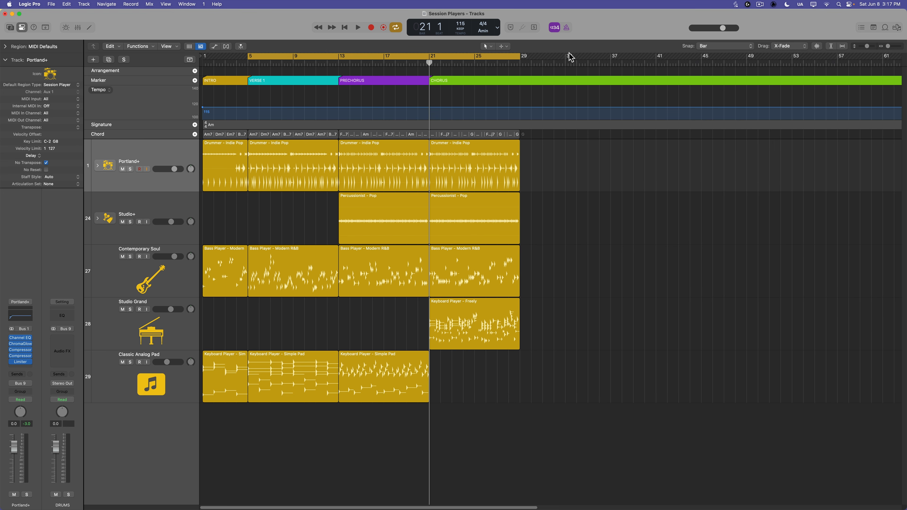
Toggle cycle mode off and on for the bar 5 to bar 29 range, leaving it enabled.
left_click_drag(520, 53, 520, 88)
key("c")
key("c")
key("c")
key("c")
key("c")
key("c")
Try cutting the section between the bar 5 and bar 29 locators, and undo the cut.
left_click(119, 47)
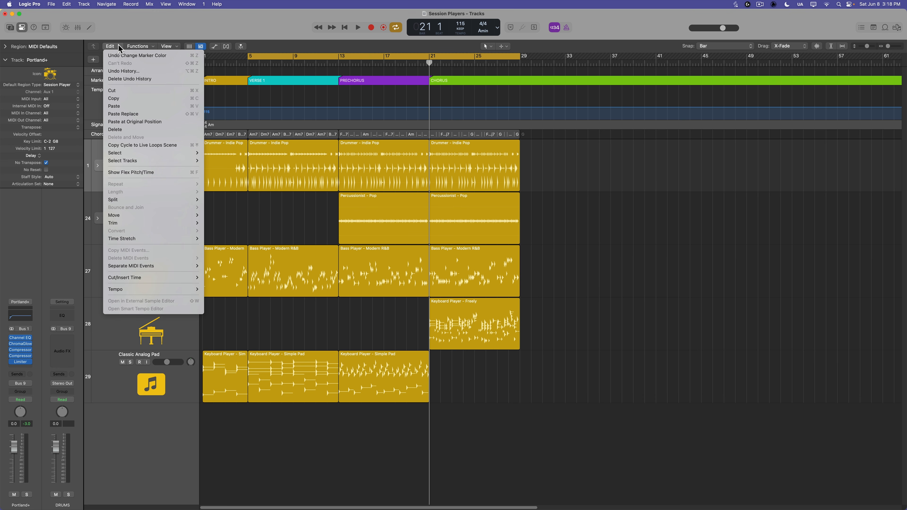
mouse_move(187, 279)
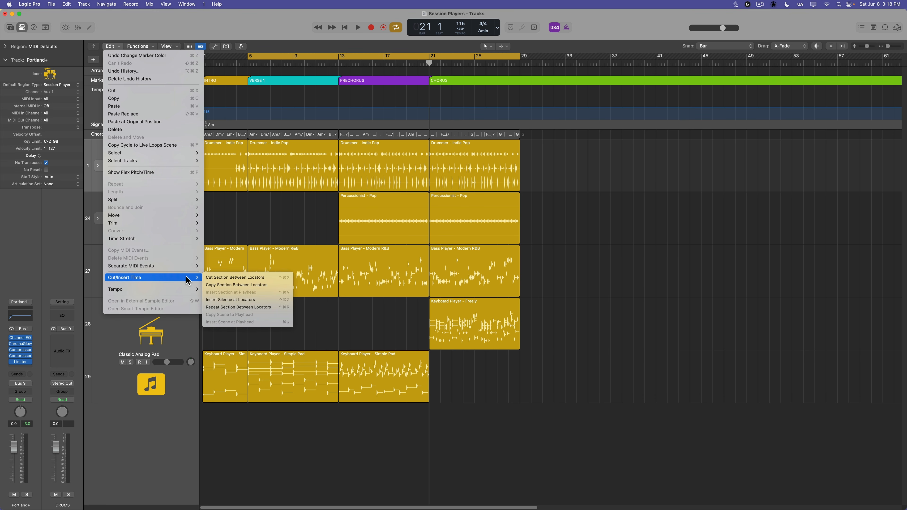
left_click(230, 277)
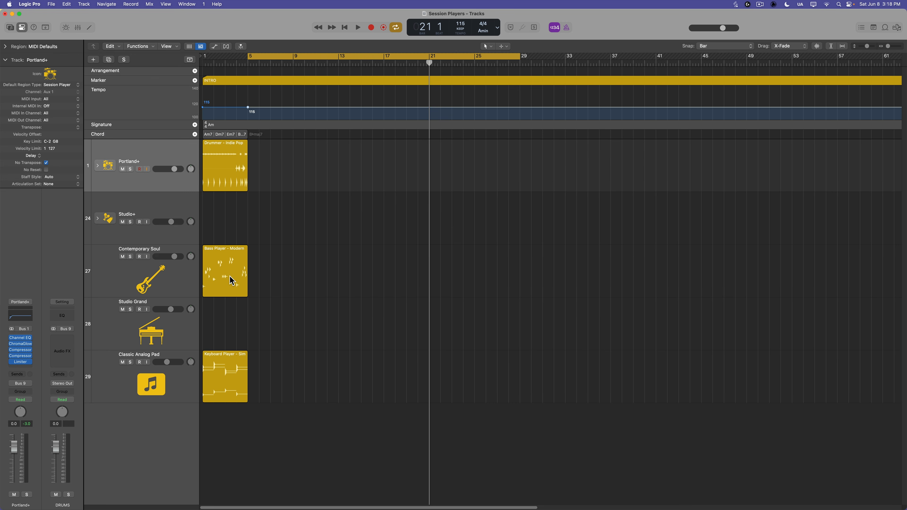
key("super+z")
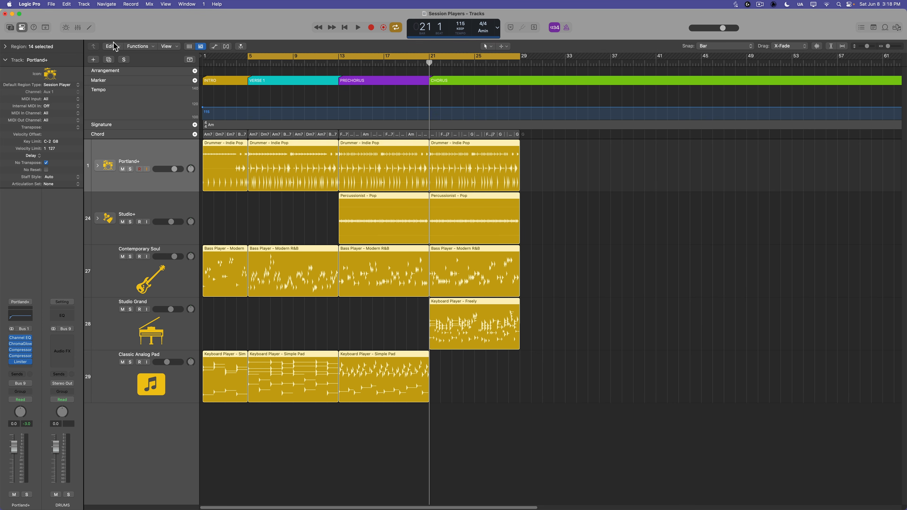
Repeat the section between the bar 5 and bar 29 locators, clear the selection and turn off cycle mode.
left_click(111, 46)
mouse_move(178, 277)
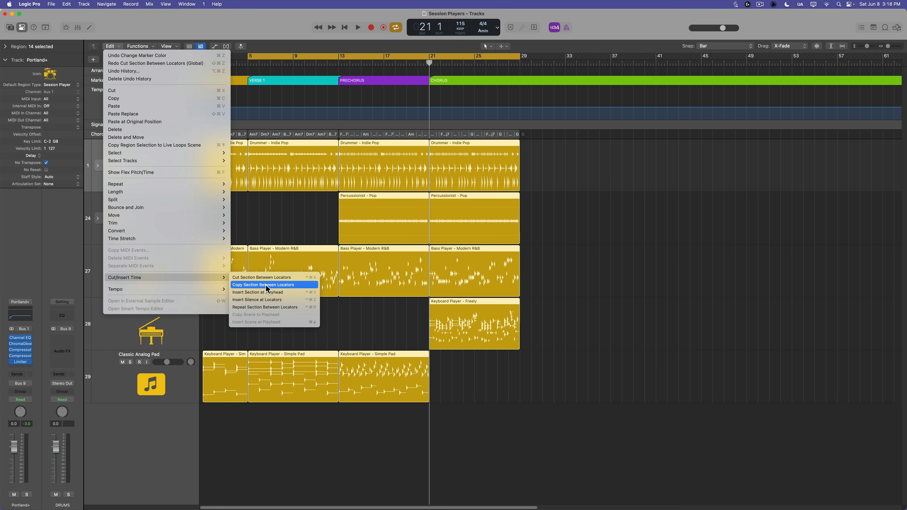
left_click(270, 308)
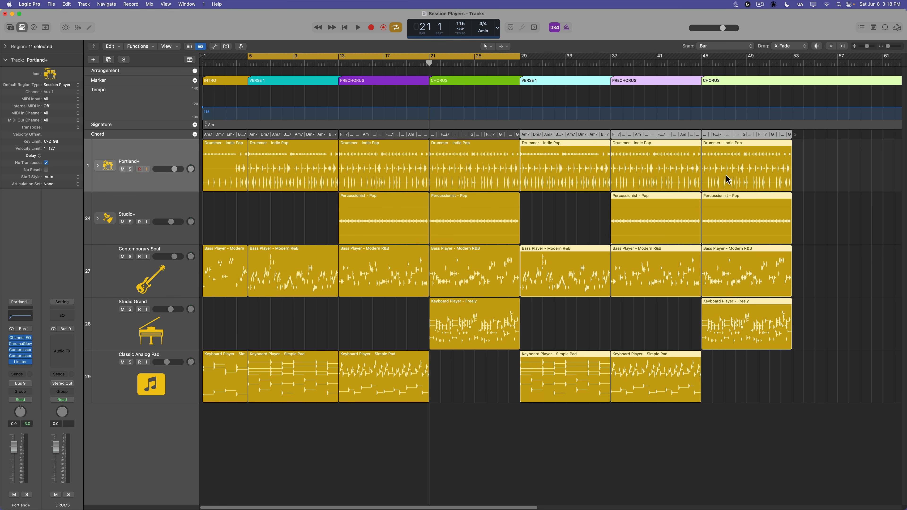
left_click(685, 342)
key("c")
Highlight the repeated chords and all repeated regions from bar 29 to bar 53, and clear the selection.
left_click(579, 136)
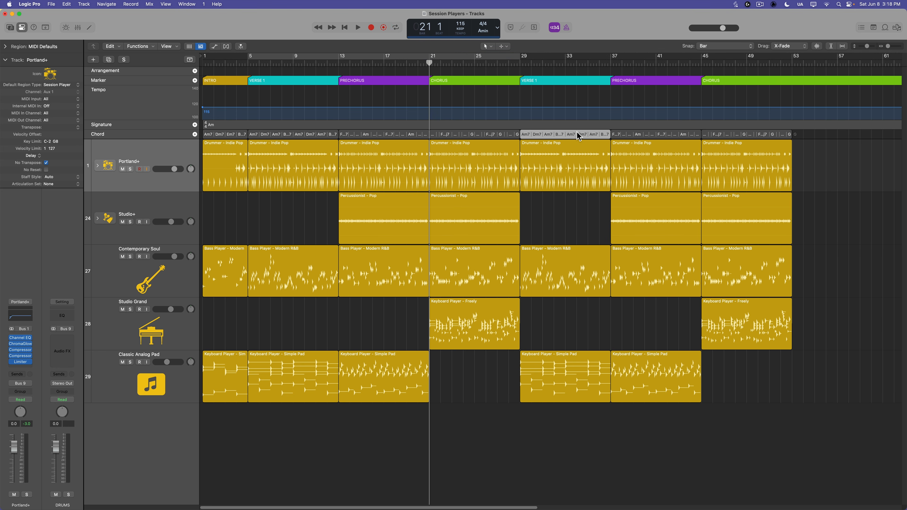
left_click_drag(821, 156, 575, 390)
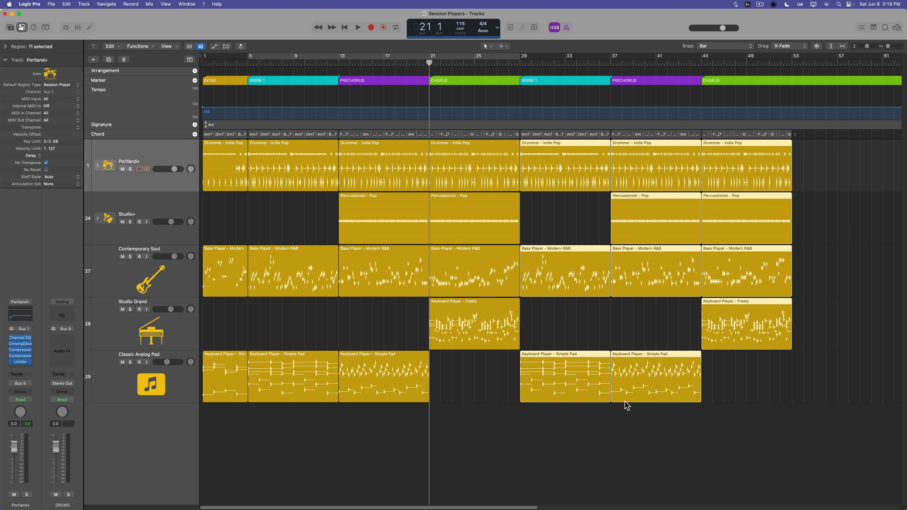
left_click(631, 420)
Rename the repeated VERSE 1 marker at bar 29 as VERSE 2 and move the playhead to bar 53.
double_click(554, 81)
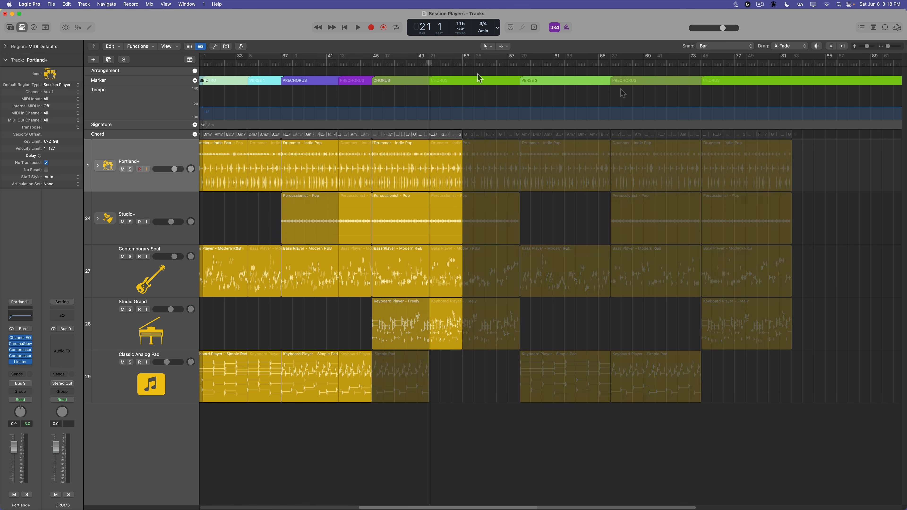
left_click_drag(475, 62, 462, 60)
Switch the control bar's LCD display to the Custom view.
left_click(497, 28)
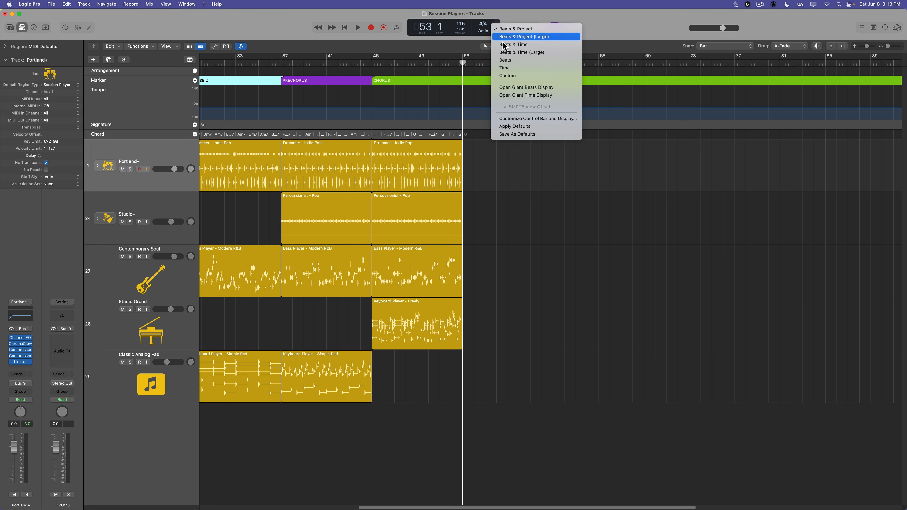
left_click(507, 76)
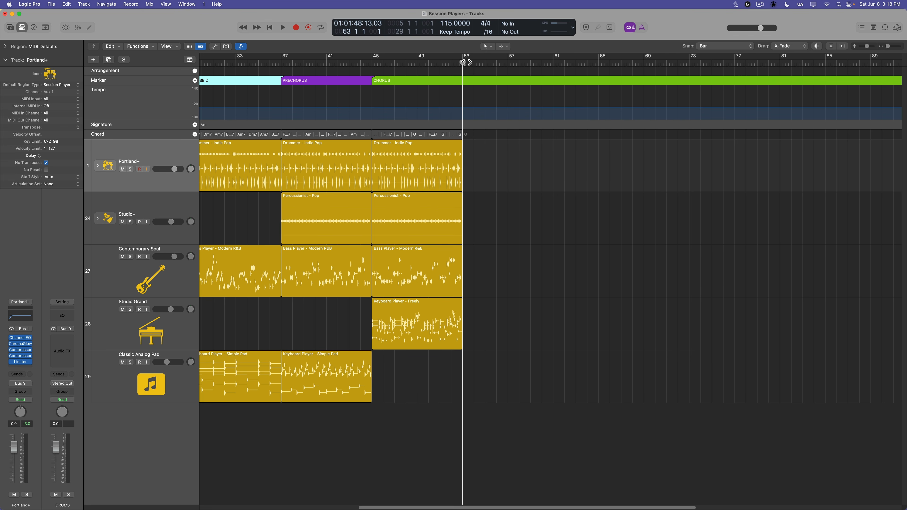
Create a marker at bar 53 and name it BRIDGE.
scroll(530, 262, "left", 4)
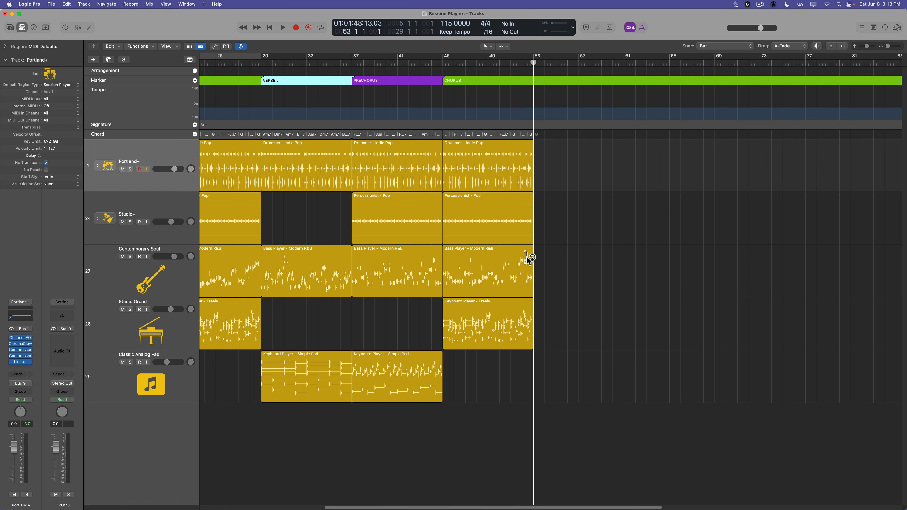
left_click_drag(535, 63, 534, 83)
left_click(194, 80)
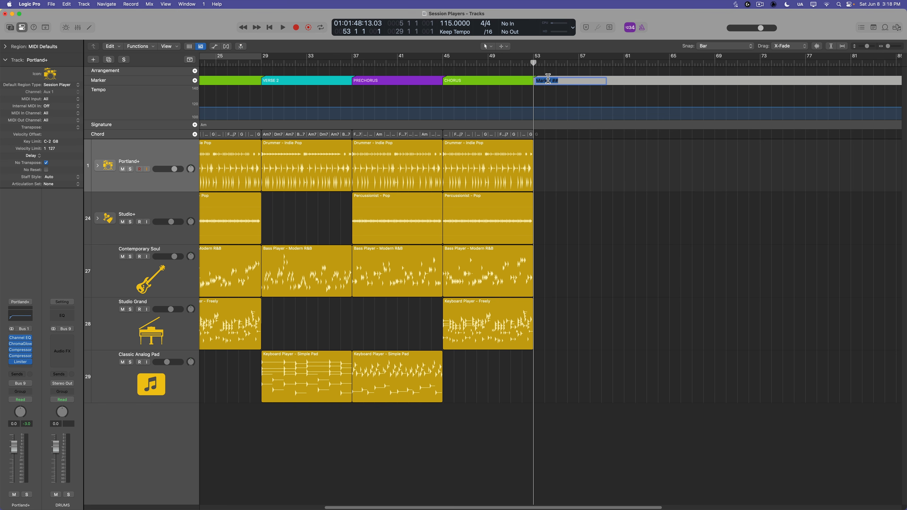
Color the BRIDGE marker red, close the color palette and move the playhead to bar 61.
key("alt+c")
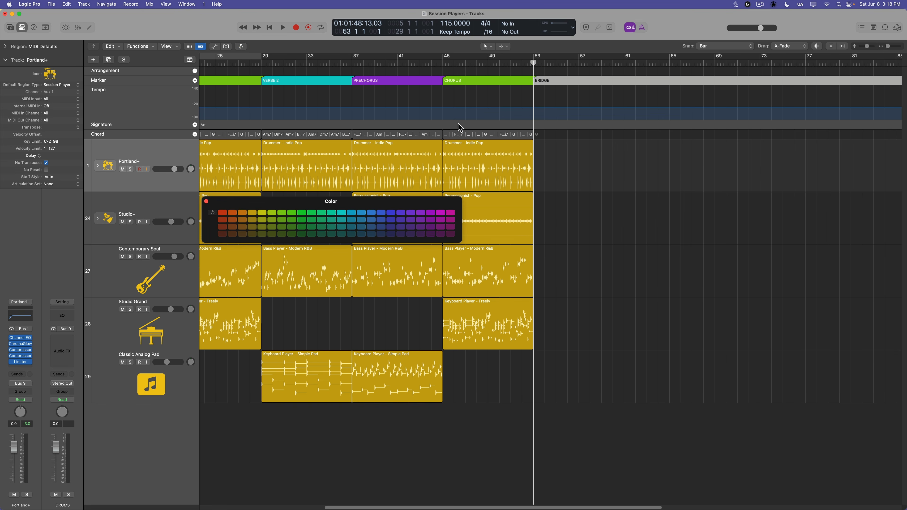
left_click_drag(395, 202, 749, 153)
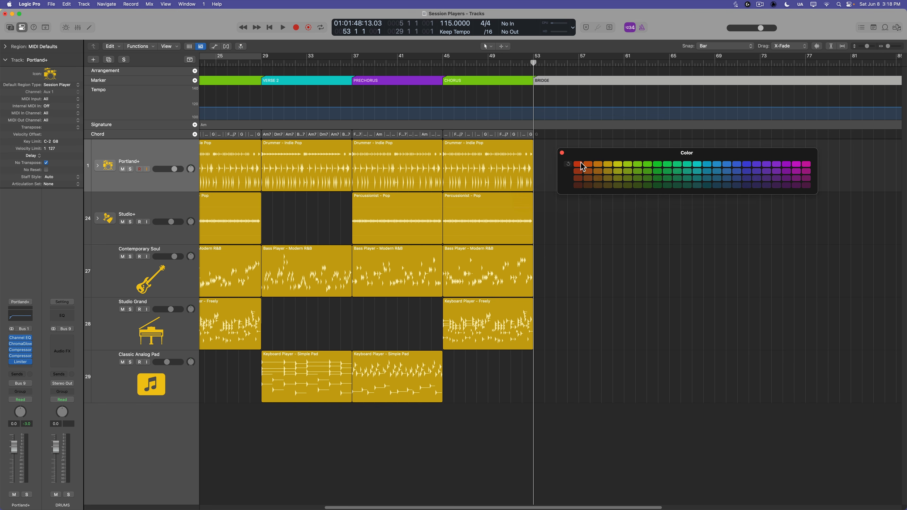
left_click(578, 165)
left_click(575, 239)
key("shift+period")
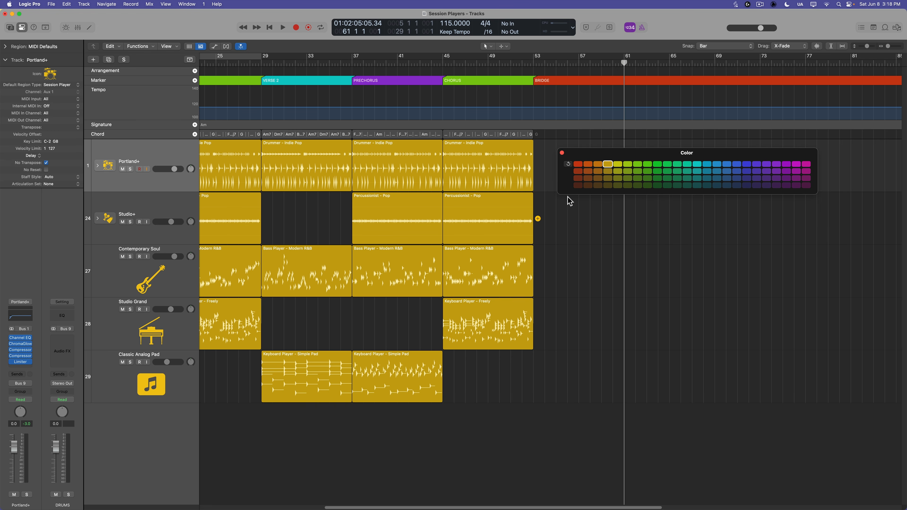
left_click(562, 152)
Set the cycle range from bar 45 to bar 53, copy the CHORUS section between the locators, and turn off cycle mode.
left_click_drag(444, 60, 533, 60)
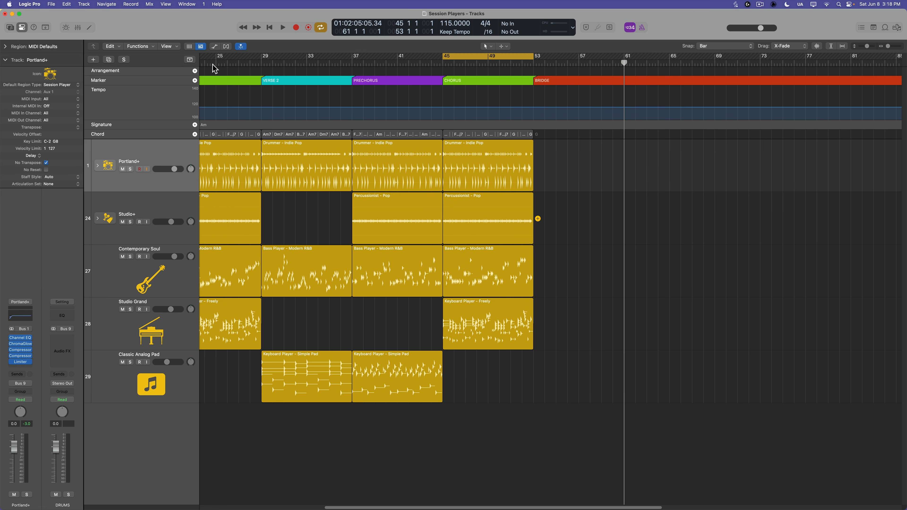
left_click(118, 47)
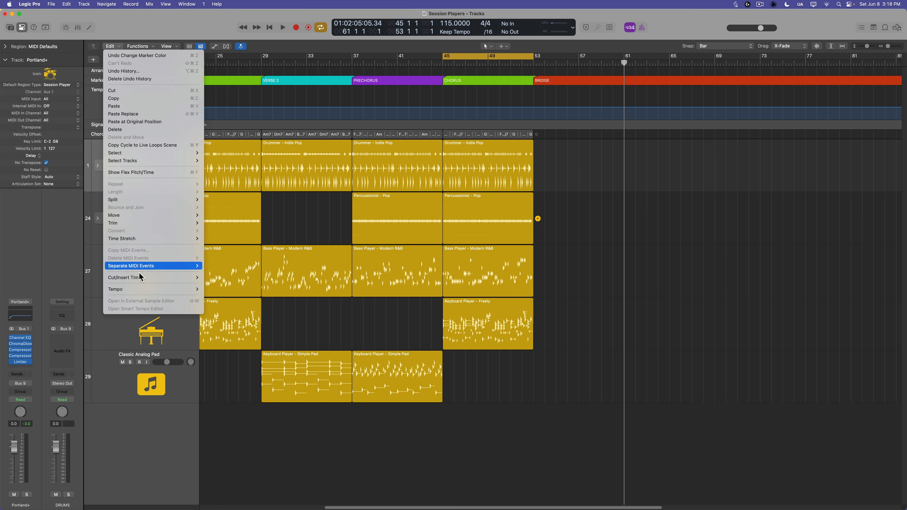
mouse_move(139, 278)
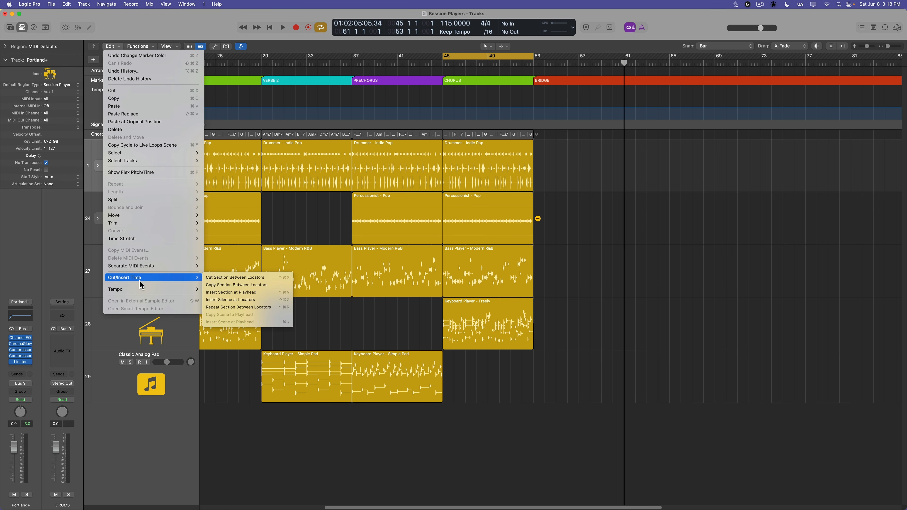
left_click(241, 285)
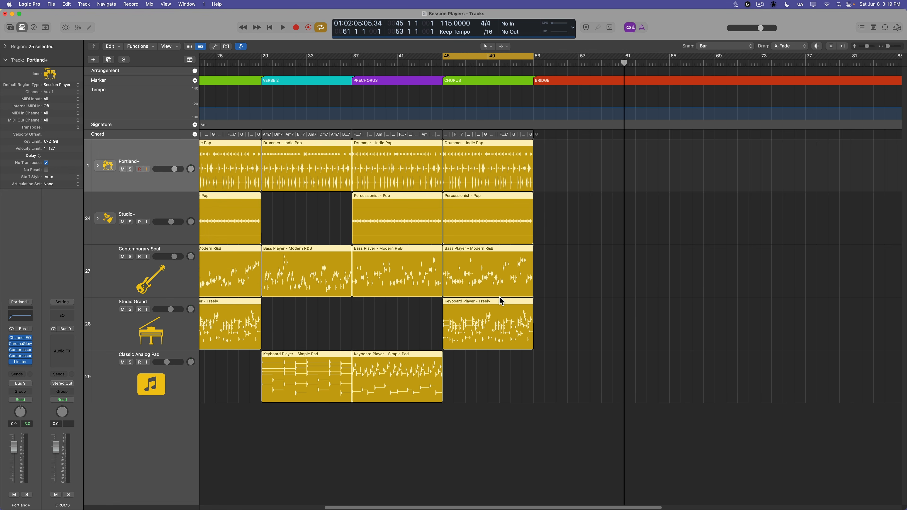
left_click(655, 303)
key("c")
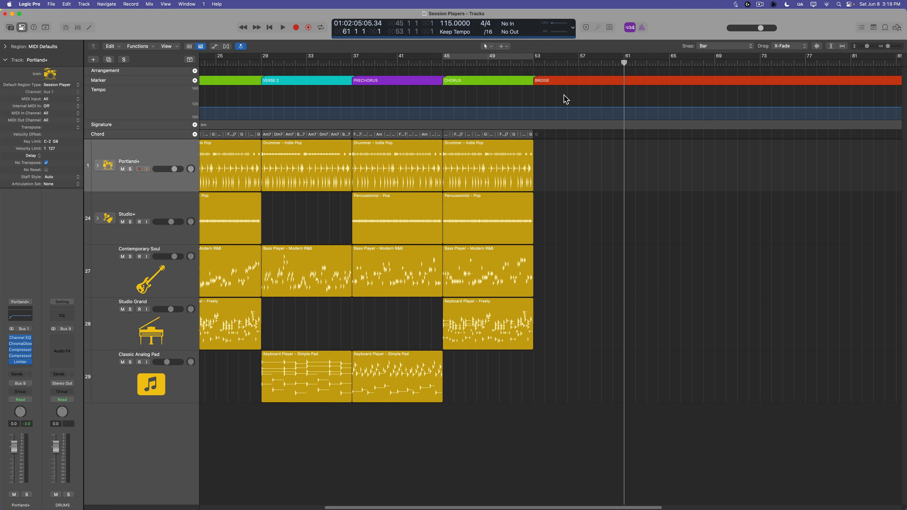
Insert the copied CHORUS section at the playhead at bar 61.
mouse_move(625, 64)
left_mouse_down()
mouse_move(643, 67)
mouse_move(622, 68)
left_mouse_up()
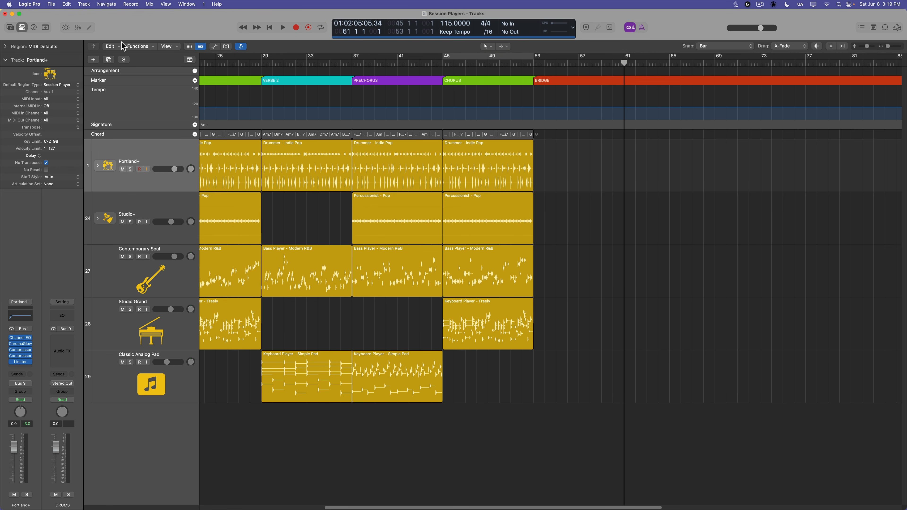
left_click(112, 46)
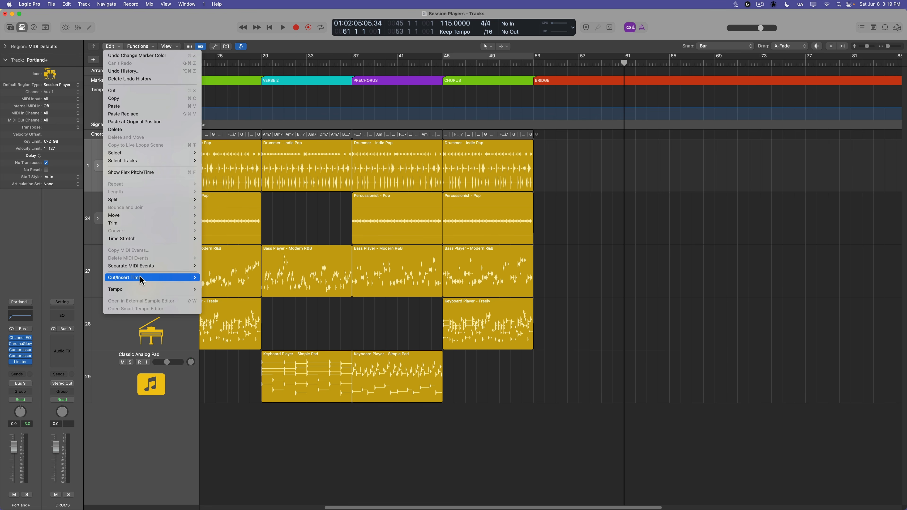
mouse_move(141, 280)
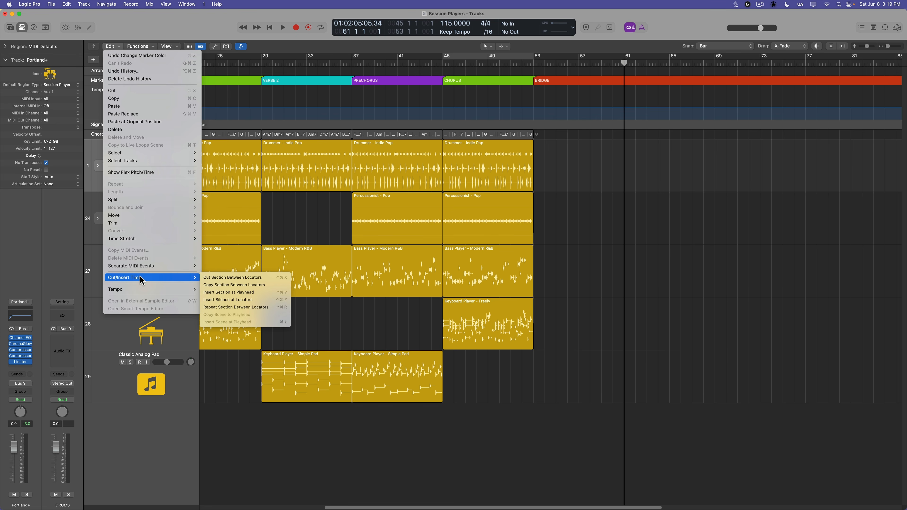
left_click(260, 293)
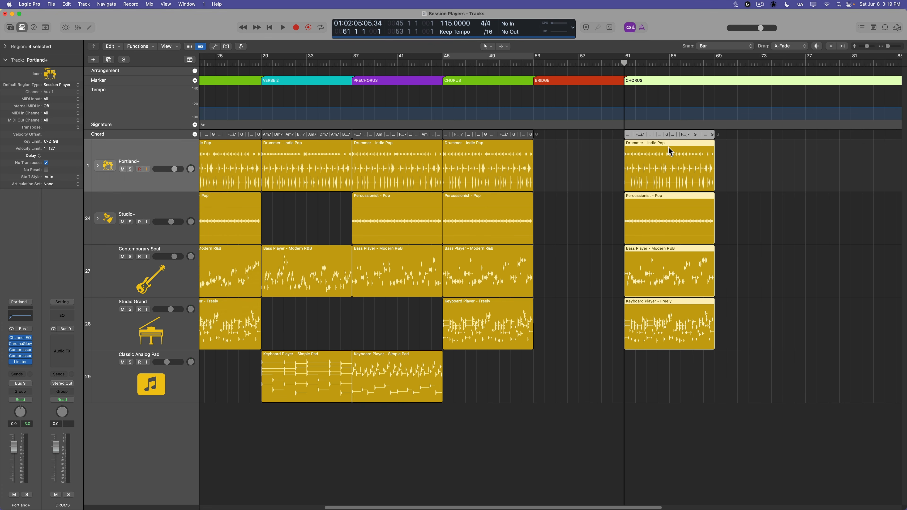
Move the playhead to bar 69, insert the copied CHORUS section there again, and clear the selection.
left_click(745, 64)
left_click(716, 69)
left_click(110, 46)
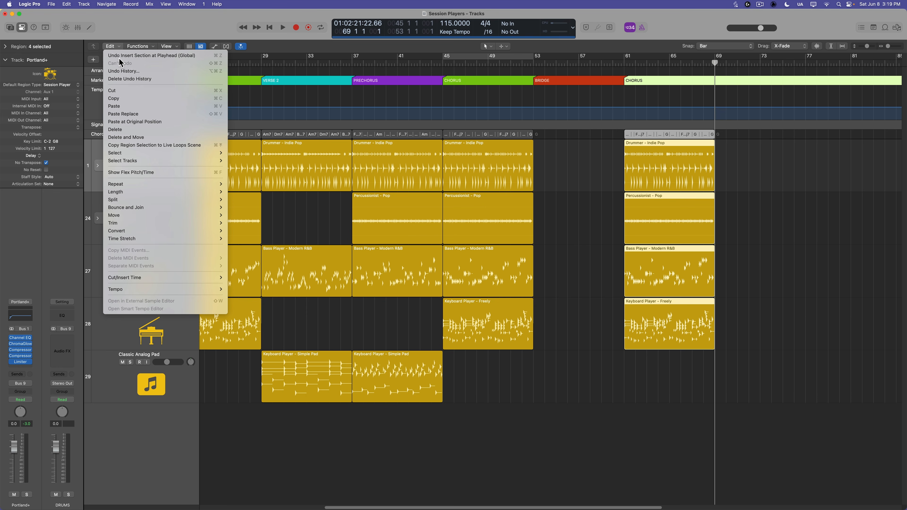
mouse_move(156, 278)
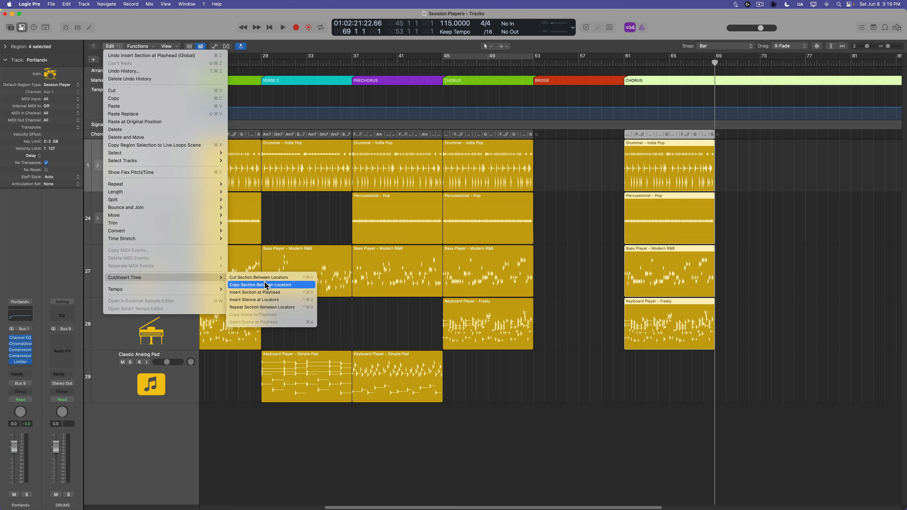
left_click(281, 293)
left_click(785, 371)
Delete the duplicate CHORUS marker at bar 69 so the bar 61 CHORUS marker covers both sections.
scroll(703, 370, "right", 5)
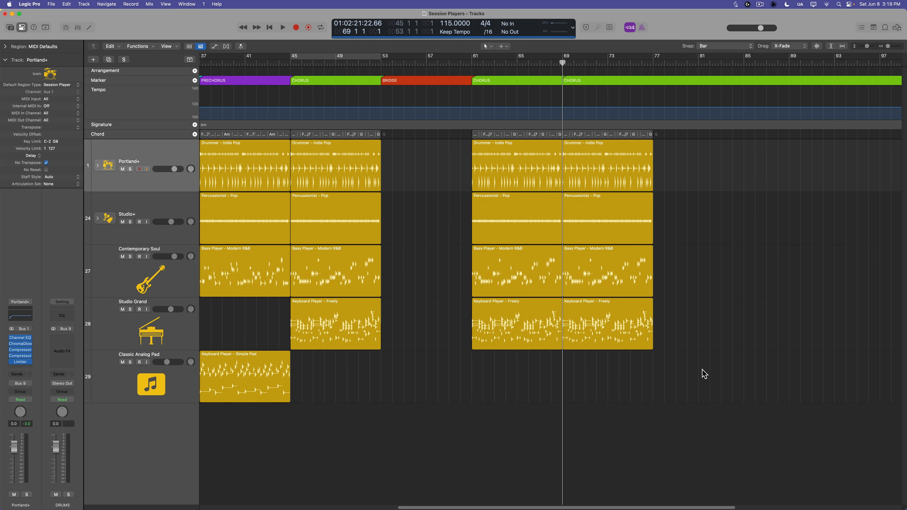
left_click(609, 82)
key("Delete")
left_click(610, 82)
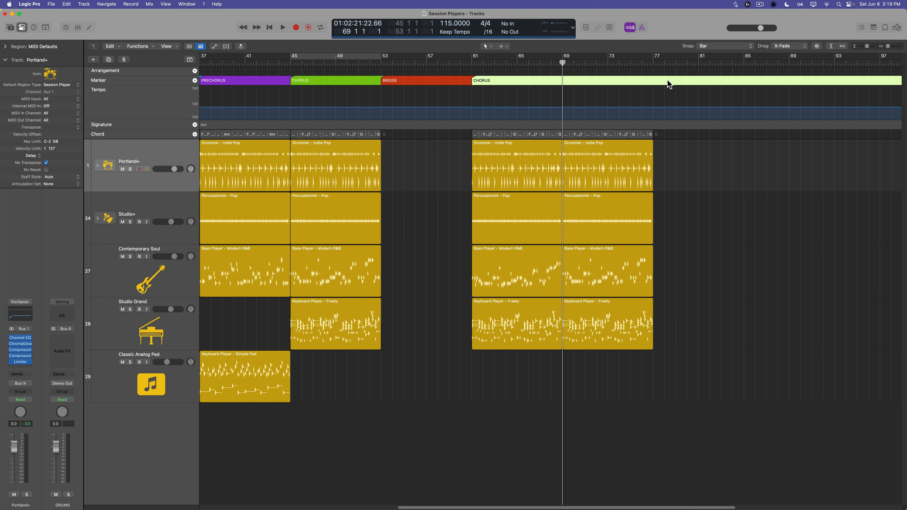
left_click(706, 192)
Shorten the final CHORUS marker so that it ends at bar 77.
left_click(611, 84)
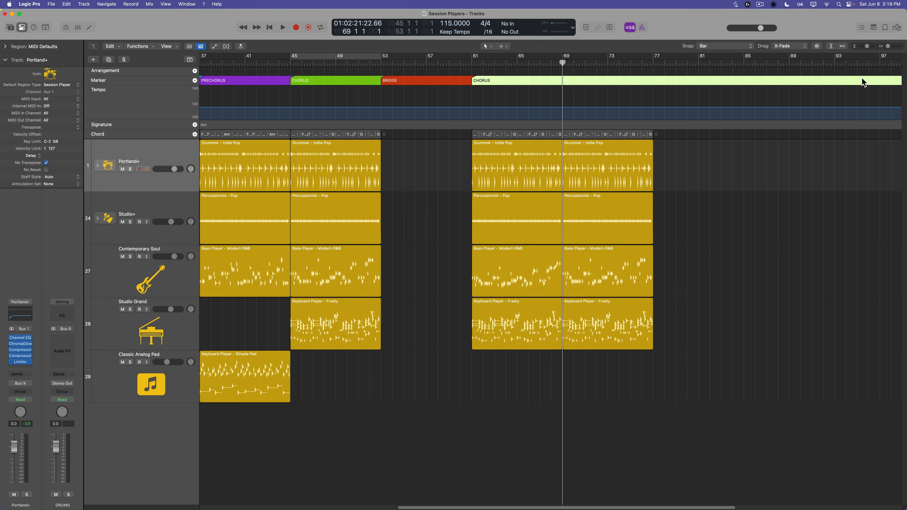
mouse_move(692, 85)
left_mouse_down()
mouse_move(698, 81)
mouse_move(653, 83)
left_mouse_up()
left_click(721, 235)
Play the song from the final CHORUS at bar 61 and review the whole arrangement during playback.
left_click(470, 60)
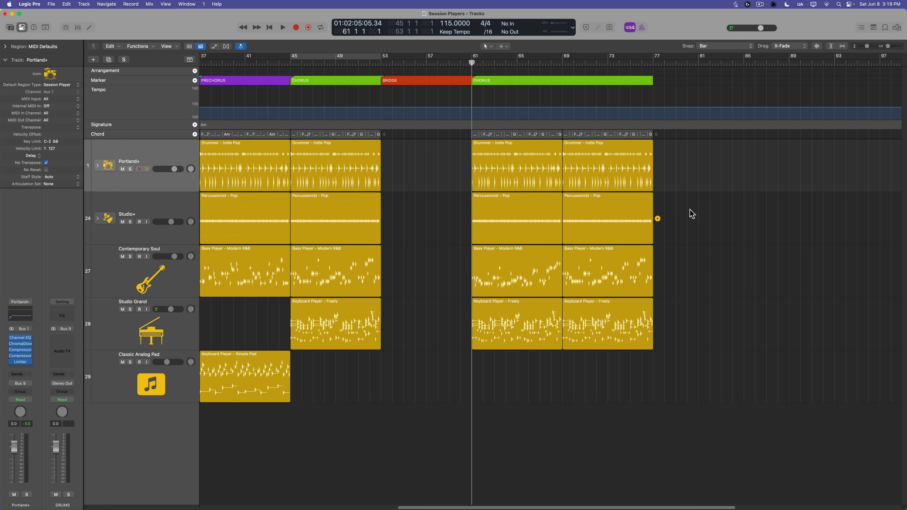
key("super+Right")
key("space")
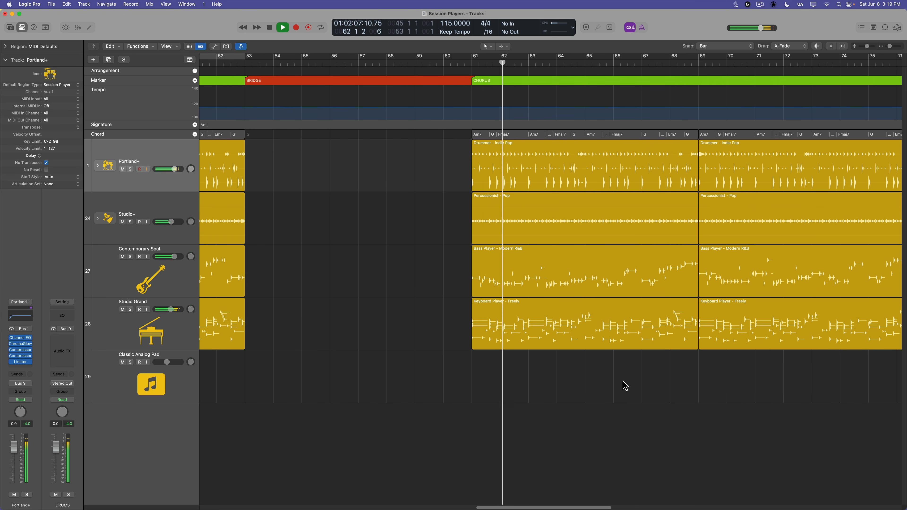
key("super+Left")
key("super+Left")
key("super+Left")
key("super+Left")
key("super+Left")
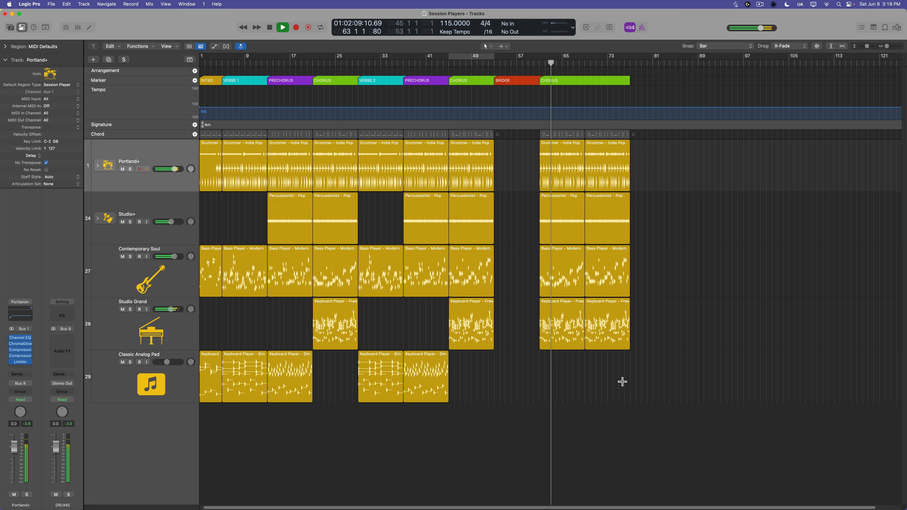
Delete the drummer, percussion, bass and keyboard regions in the second half of the final CHORUS, from bar 69 to 77.
key("super+Right")
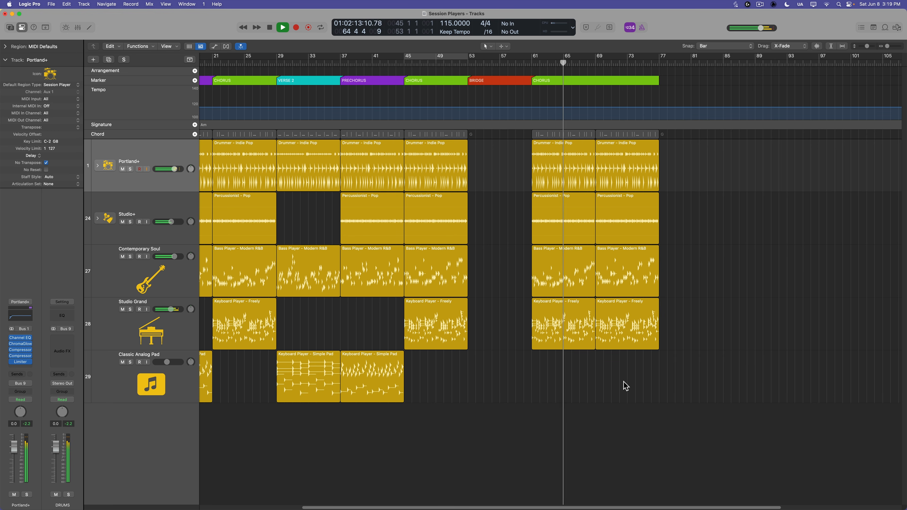
left_click(621, 319)
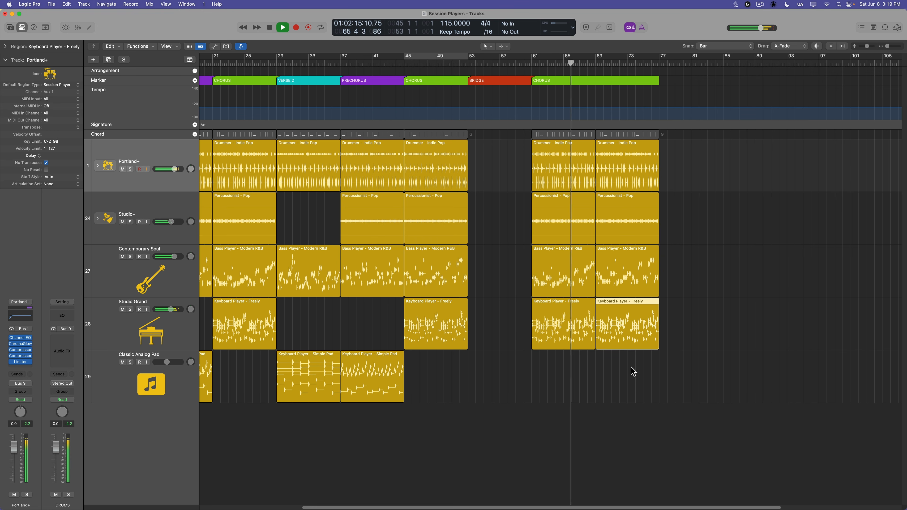
scroll(621, 374, "right", 3)
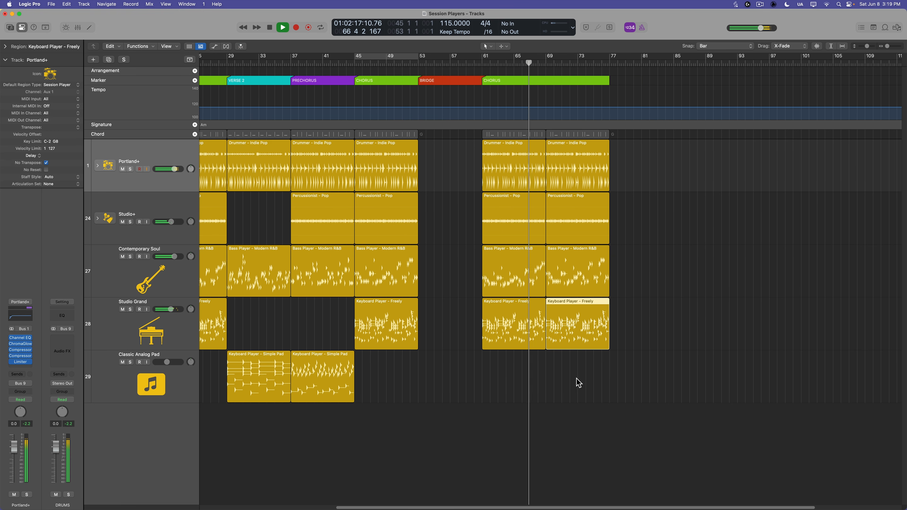
scroll(574, 378, "right", 3)
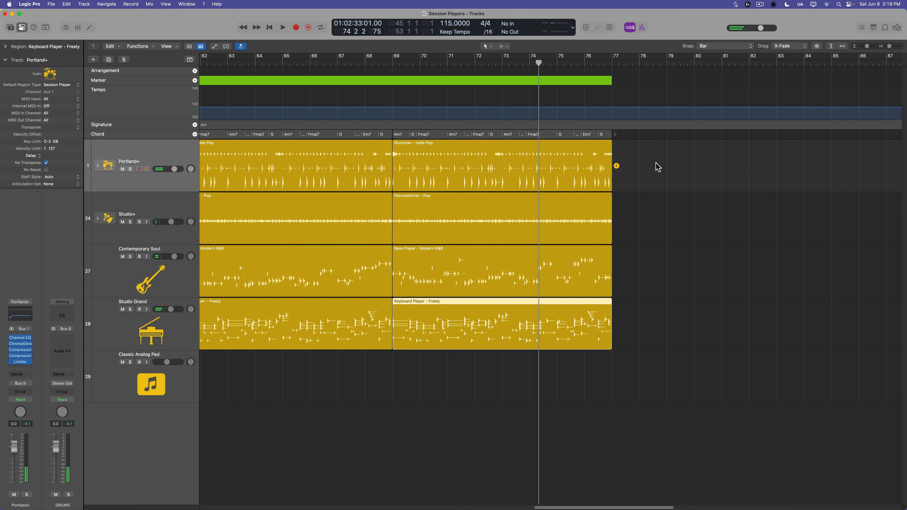
left_click_drag(666, 168, 554, 347)
key("Delete")
Extend the final CHORUS drummer, percussion and bass regions to bar 77, and copy the bar 61 Studio Grand region to bar 69.
left_click_drag(459, 165, 612, 285)
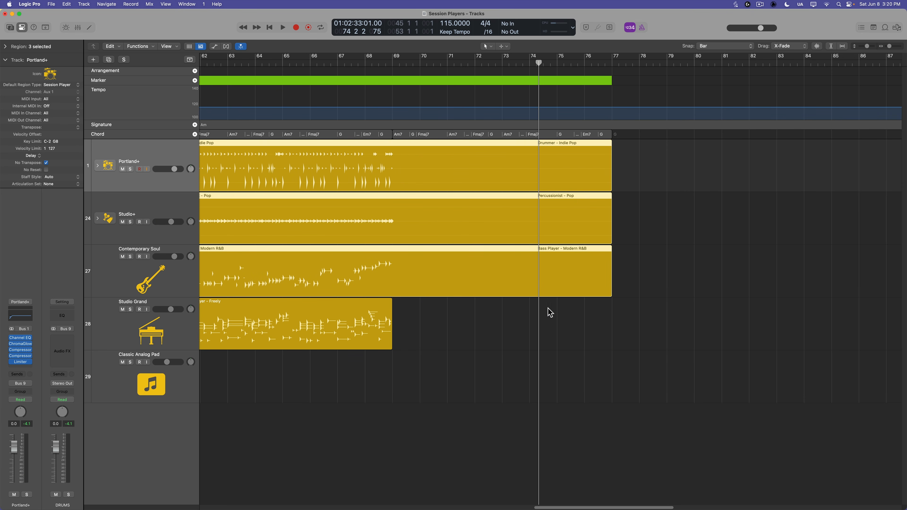
left_click_drag(324, 324, 469, 339)
left_click(504, 377)
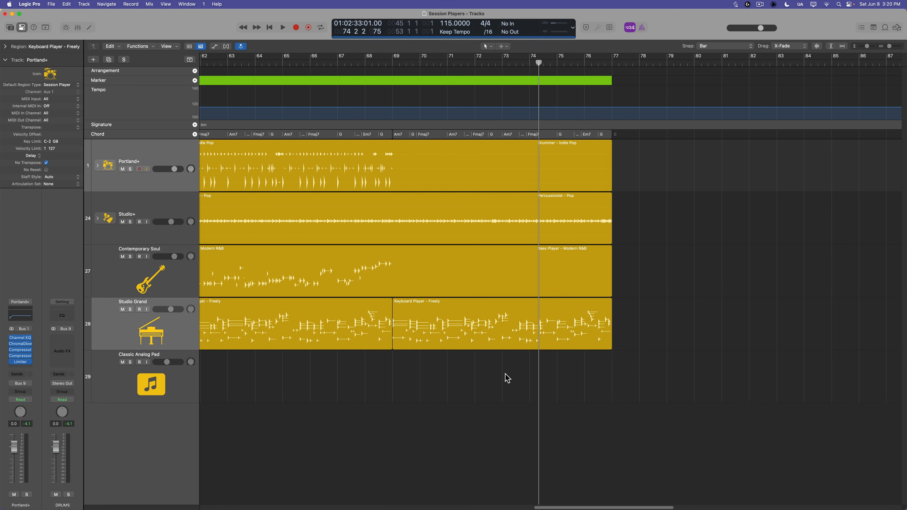
Adjust the Complexity of the Studio Grand region at bar 69 in the Session Player editor, and close the editor.
left_click(468, 320)
double_click(468, 321)
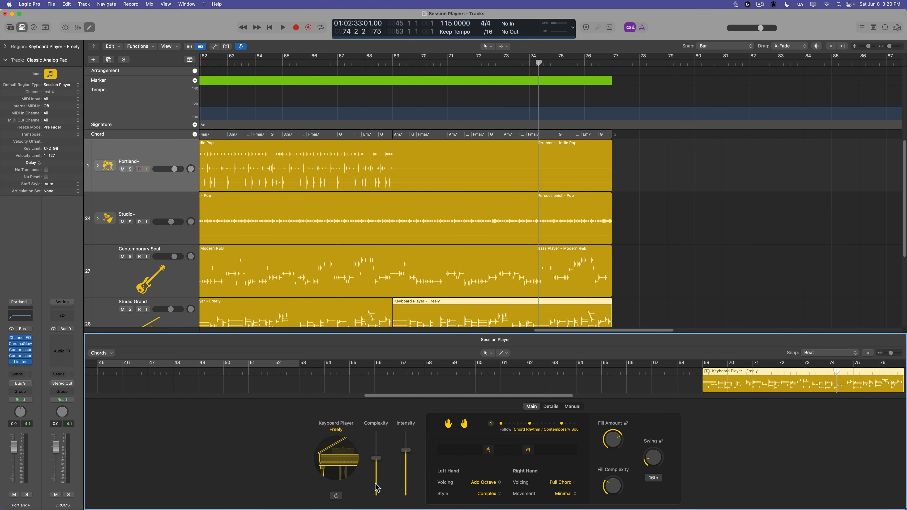
key("e")
left_click(654, 362)
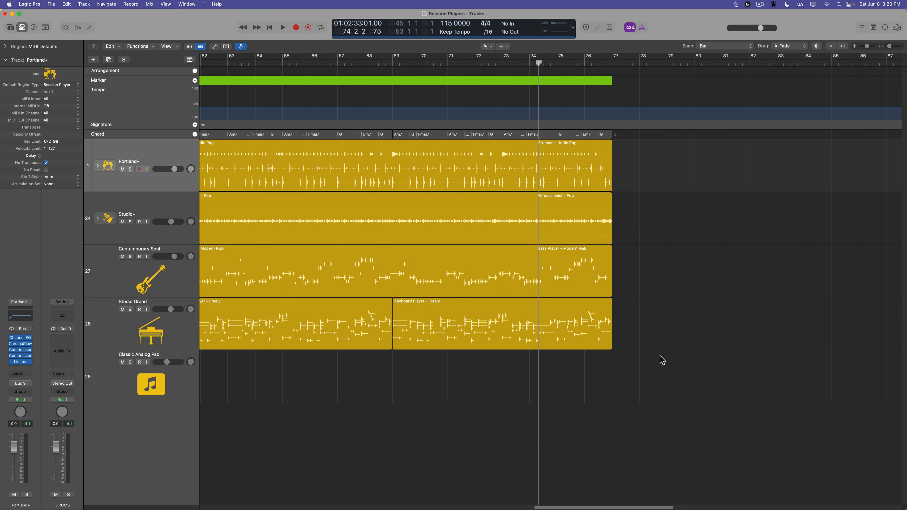
Adjust the Complexity of the Studio Grand keyboard region in the second CHORUS at bar 45.
key("super+Left")
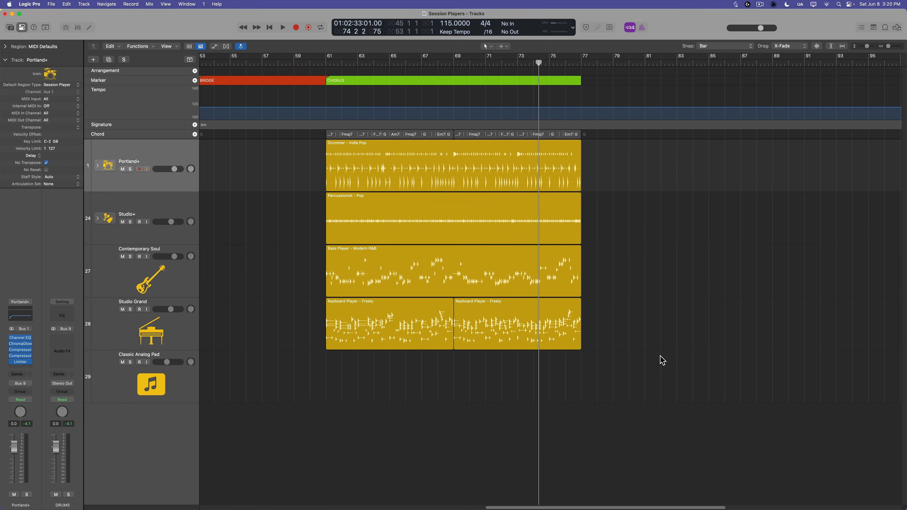
left_click(520, 334)
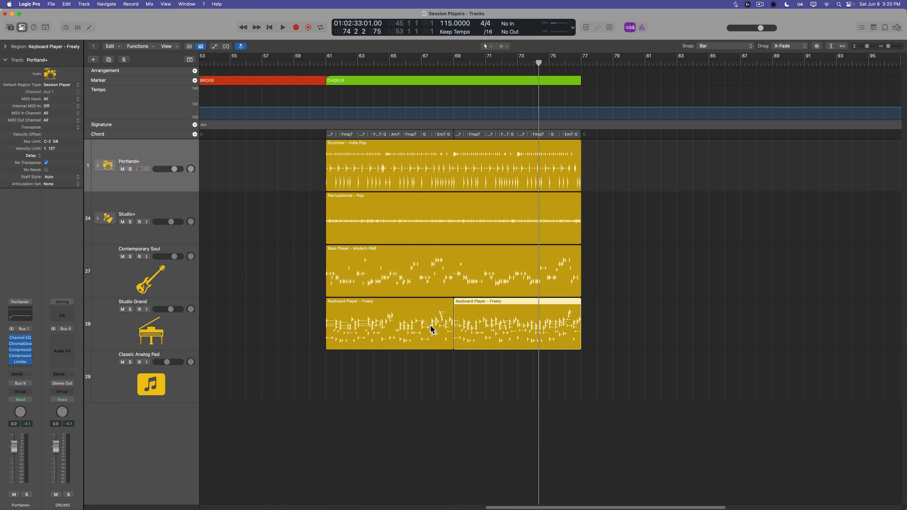
left_click(429, 329)
scroll(423, 381, "left", 10)
scroll(393, 362, "left", 10)
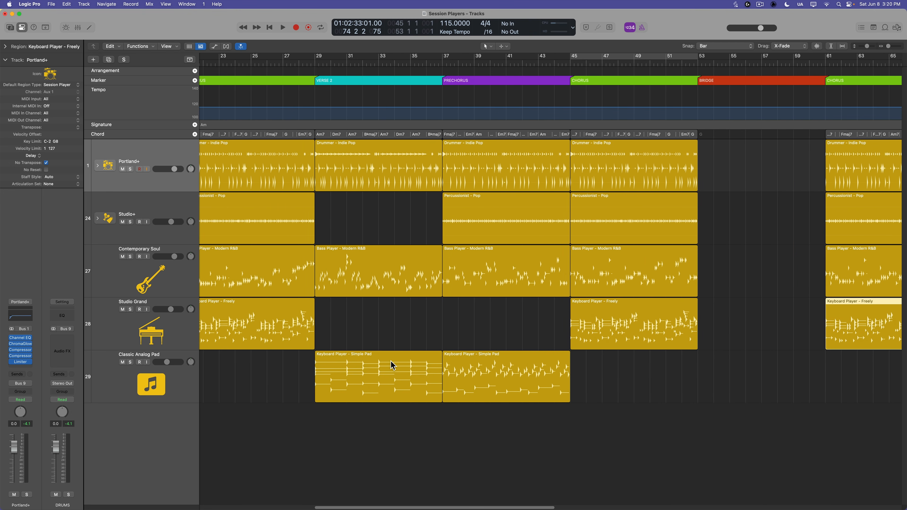
scroll(390, 361, "right", 3)
left_click(542, 329)
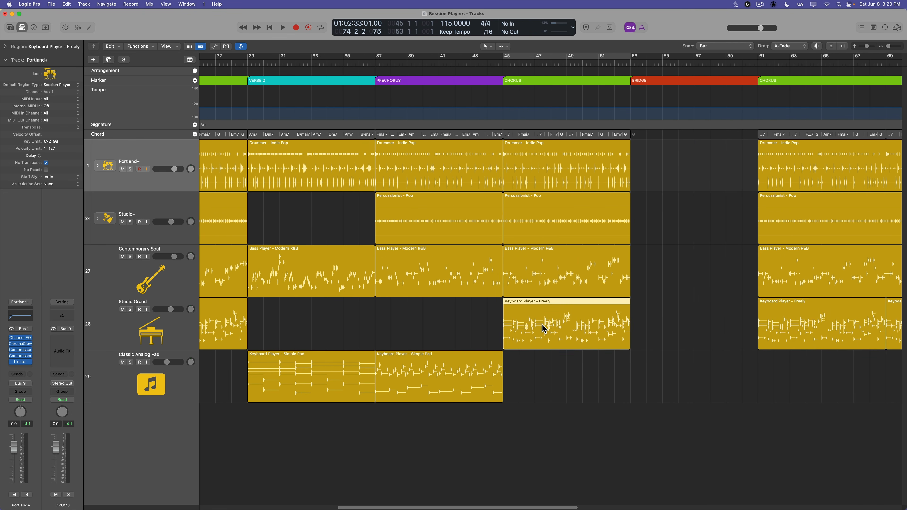
double_click(542, 329)
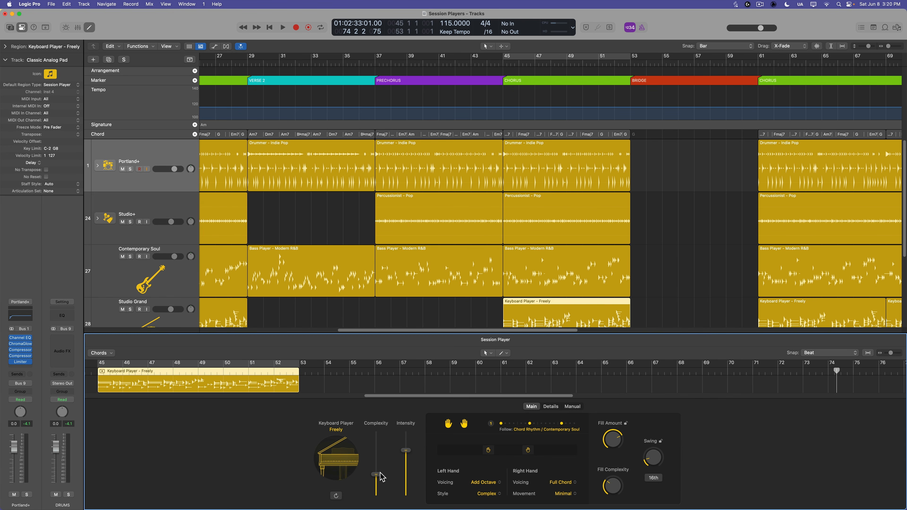
left_click_drag(376, 473, 377, 474)
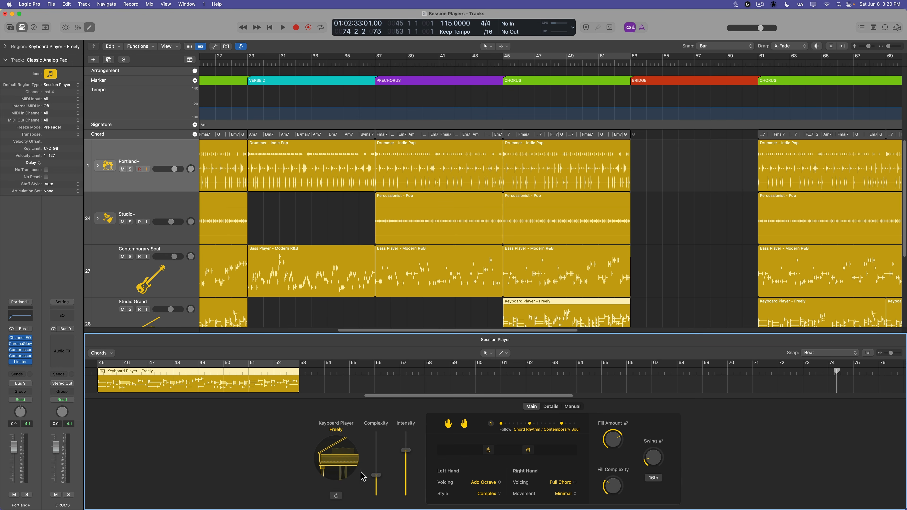
Lower the Complexity of the first CHORUS Studio Grand region at bar 21 slightly, and close the Session Player editor.
left_click(236, 311)
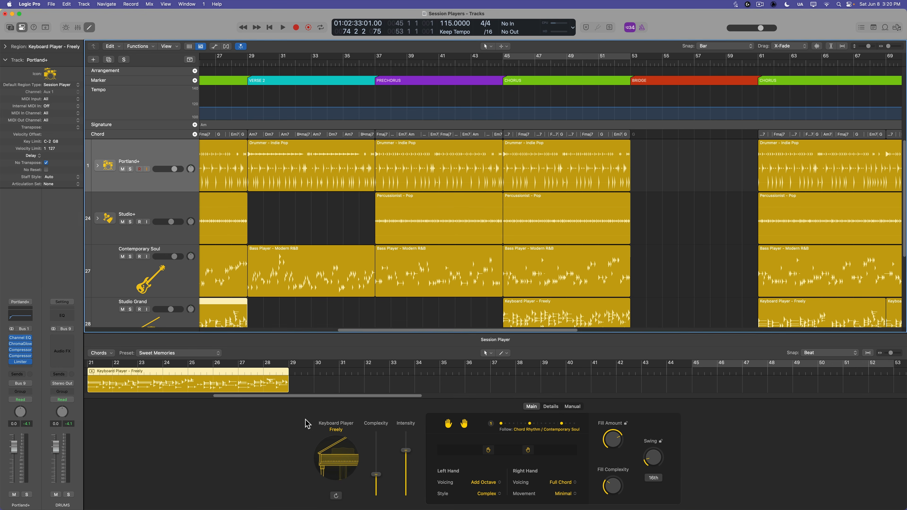
left_click_drag(375, 475, 375, 479)
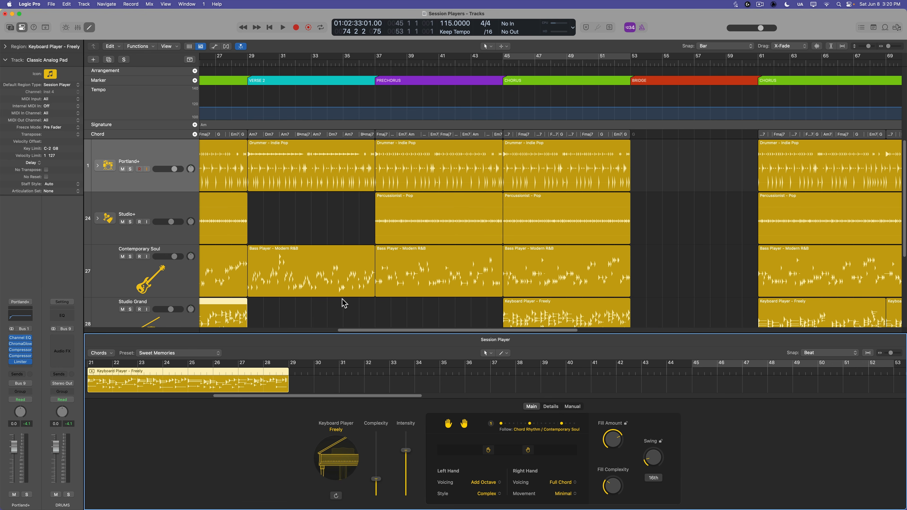
key("e")
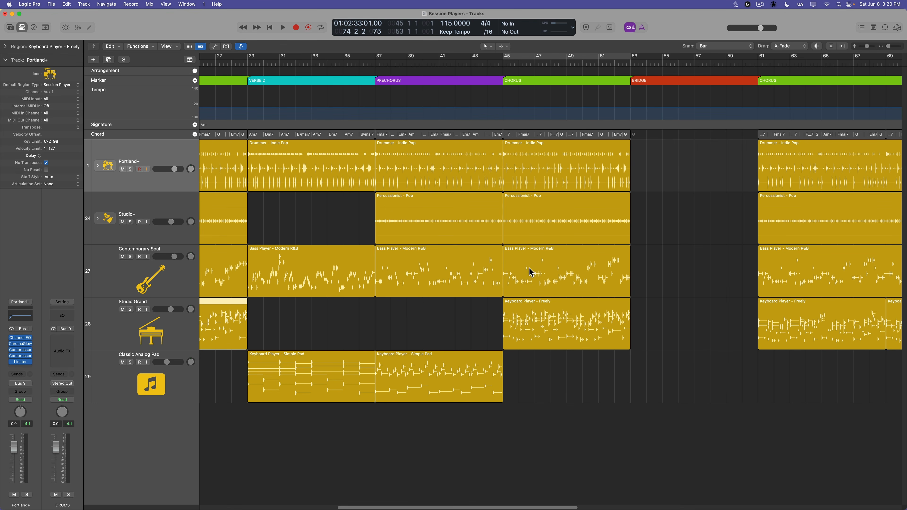
Move the playhead to bar 77 and create a marker there named END.
scroll(517, 392, "right", 10)
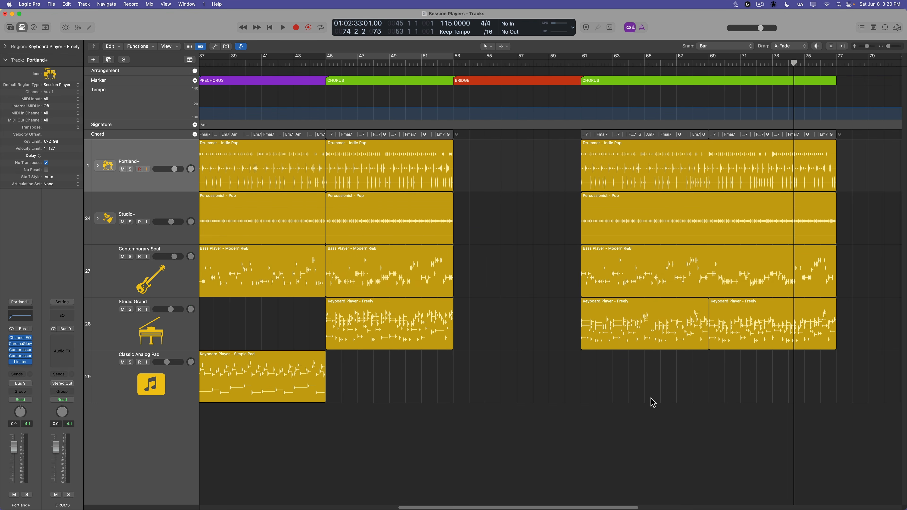
key("super+Left")
scroll(649, 399, "right", 15)
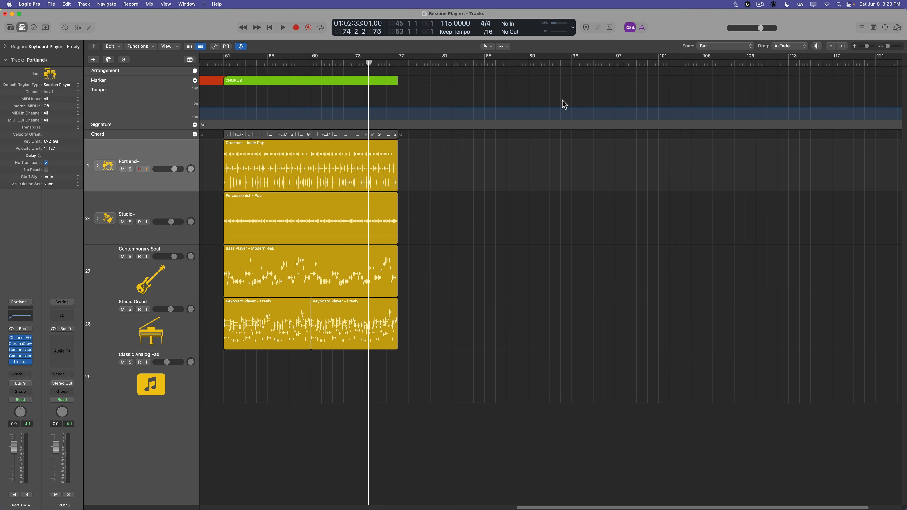
left_click_drag(403, 61, 399, 61)
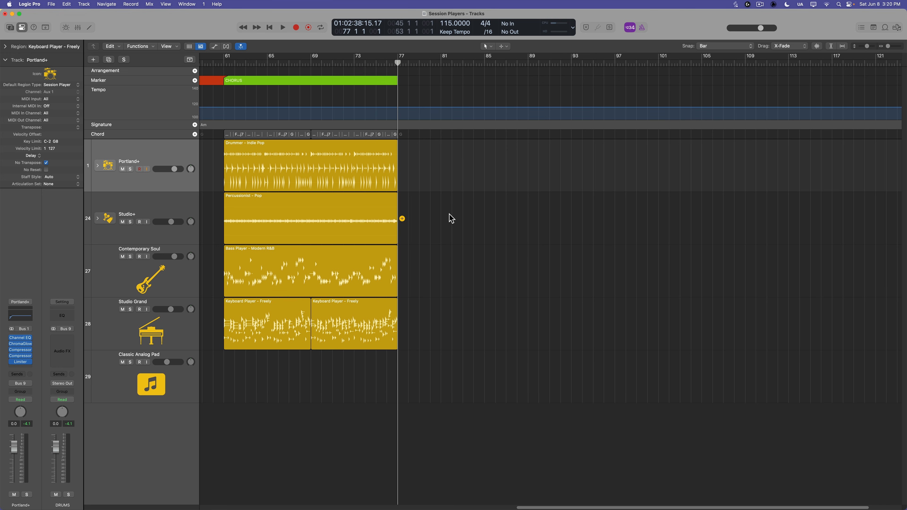
left_click(194, 80)
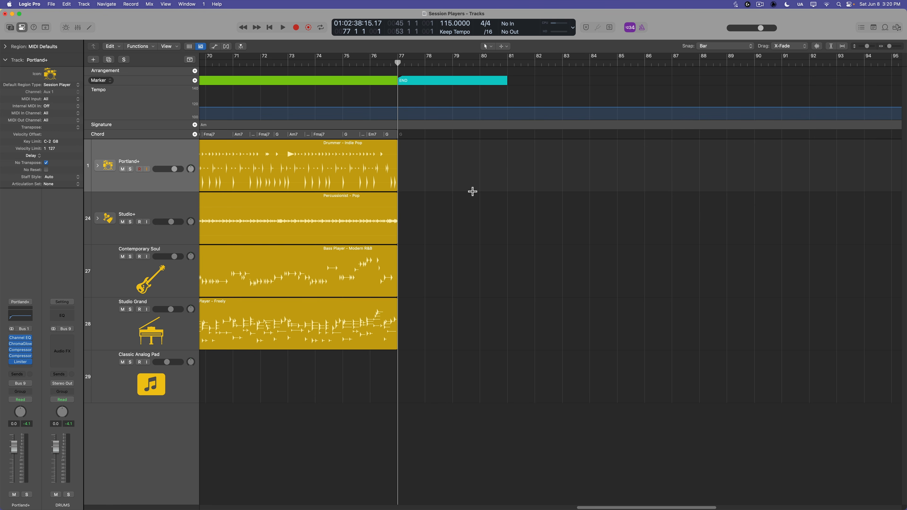
Add a drummer region on the Portland+ track at bar 77 and insert an Am chord there.
key("super+Right")
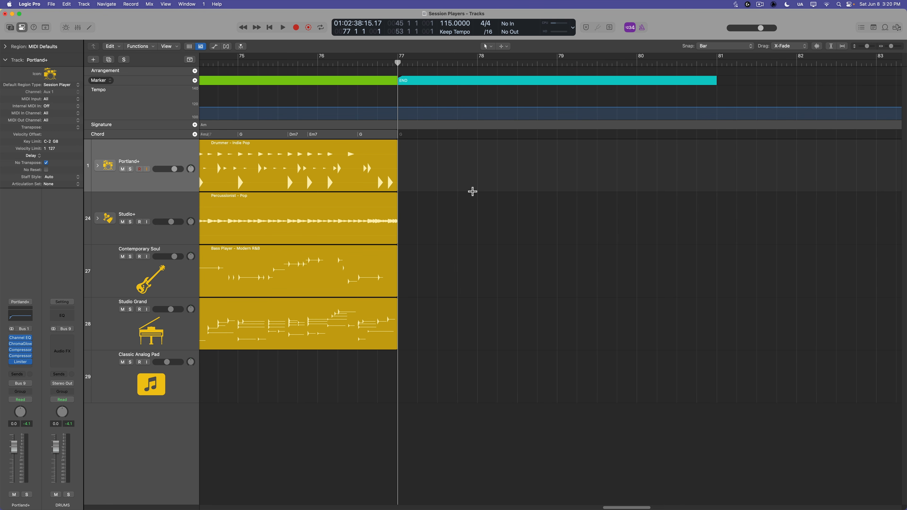
left_click(407, 165)
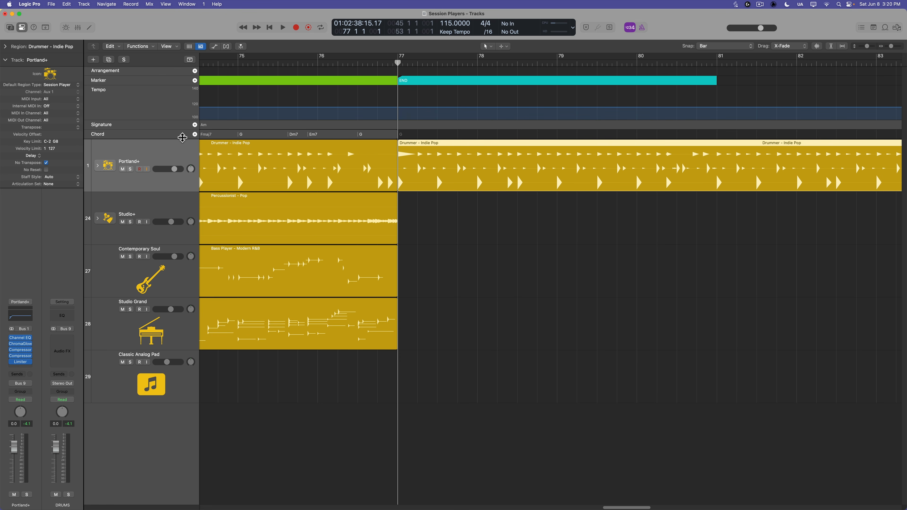
left_click(195, 134)
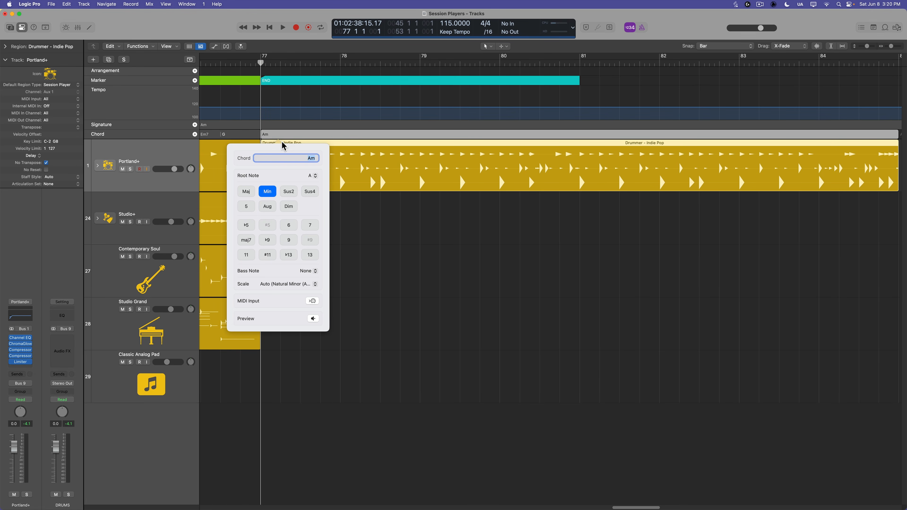
key("Return")
left_click(334, 273)
Turn Snap off and trim the Portland+ drummer region at bar 77 down to its first hit.
scroll(359, 287, "left", 3)
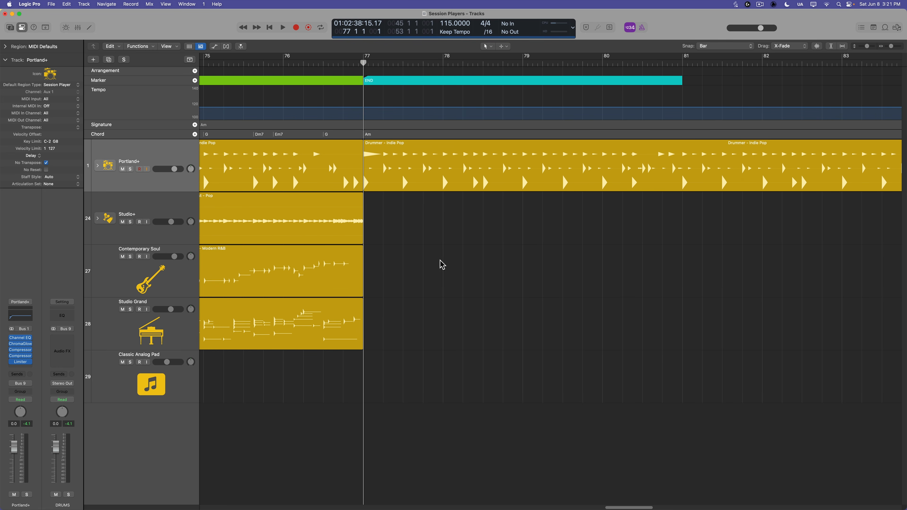
key("super+Left")
key("super+Left")
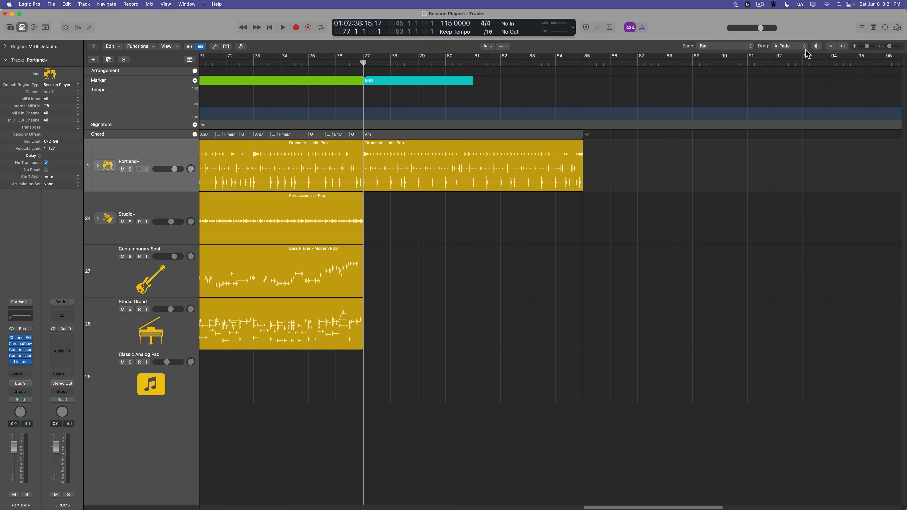
left_click_drag(579, 183, 370, 189)
key("super+Right")
key("super+Right")
key("super+Right")
key("super+Right")
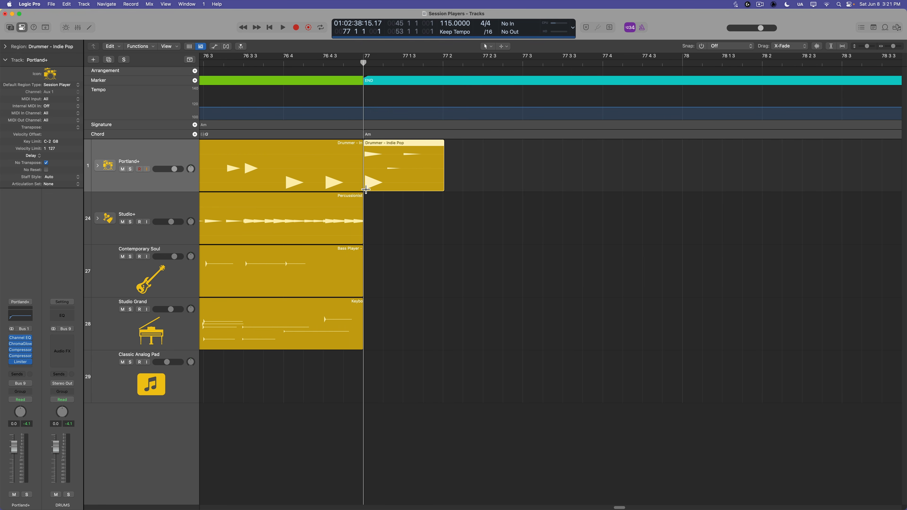
left_click_drag(443, 186, 386, 186)
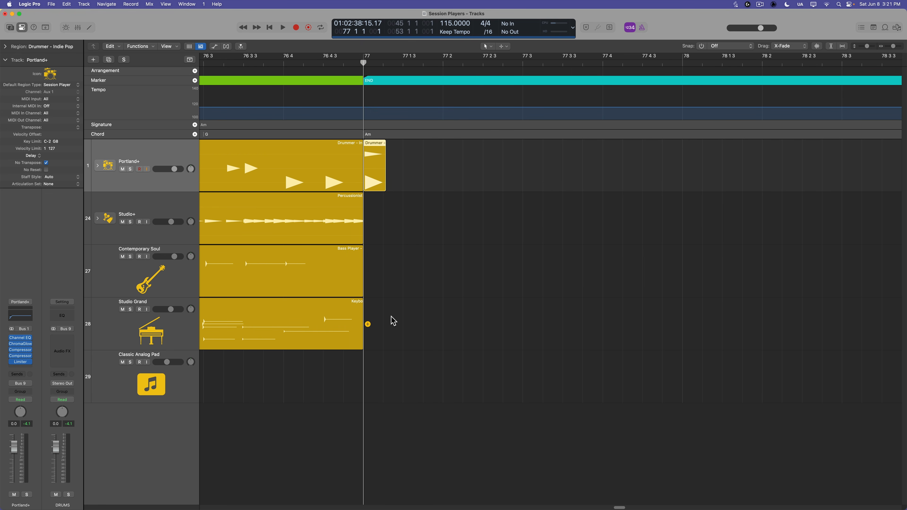
Try adding a percussion region on the Studio+ track at bar 77, and undo it.
left_click(369, 219)
key("super+z")
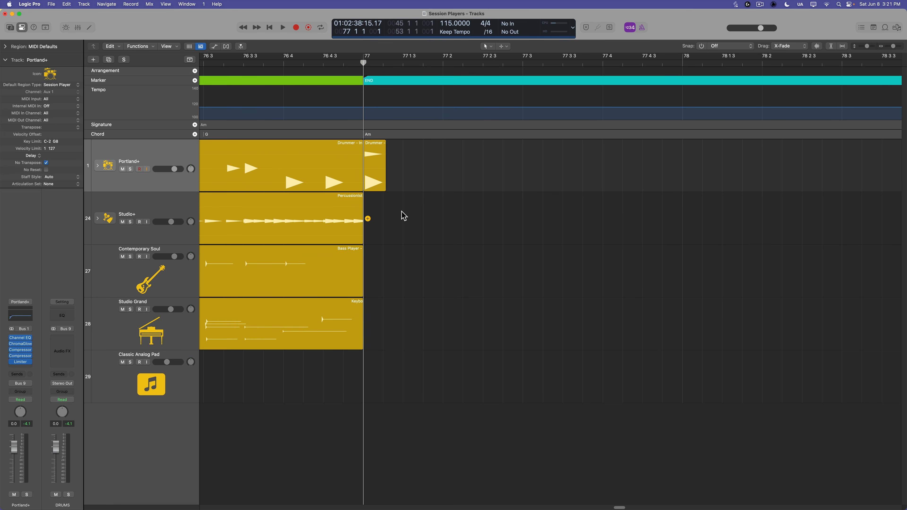
Add a bass region on the Contemporary Soul track at bar 77 and cut away everything after its first note.
left_click(165, 274)
left_click(367, 272)
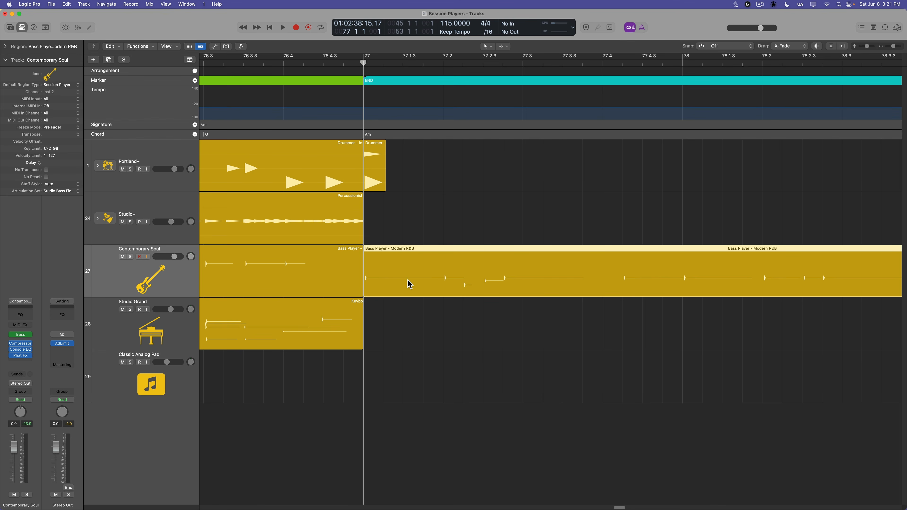
left_click_drag(425, 270, 543, 271)
key("Delete")
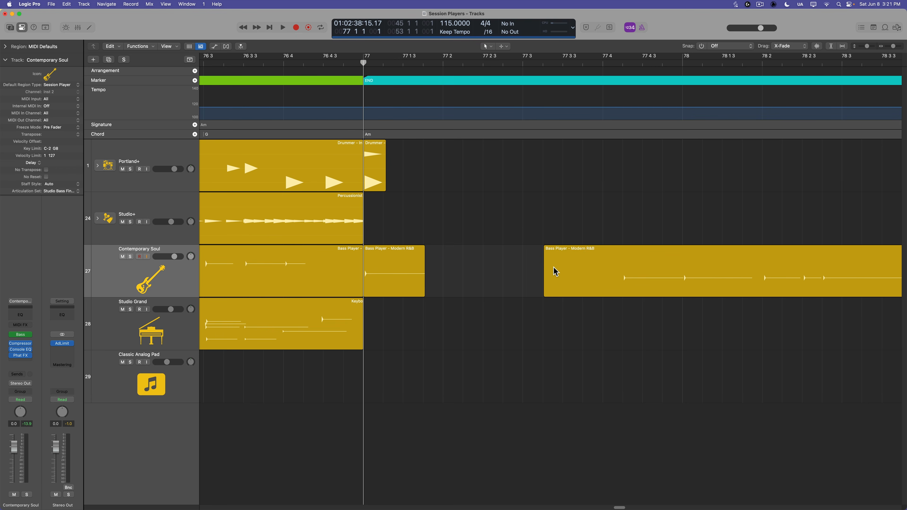
left_click(557, 271)
key("Delete")
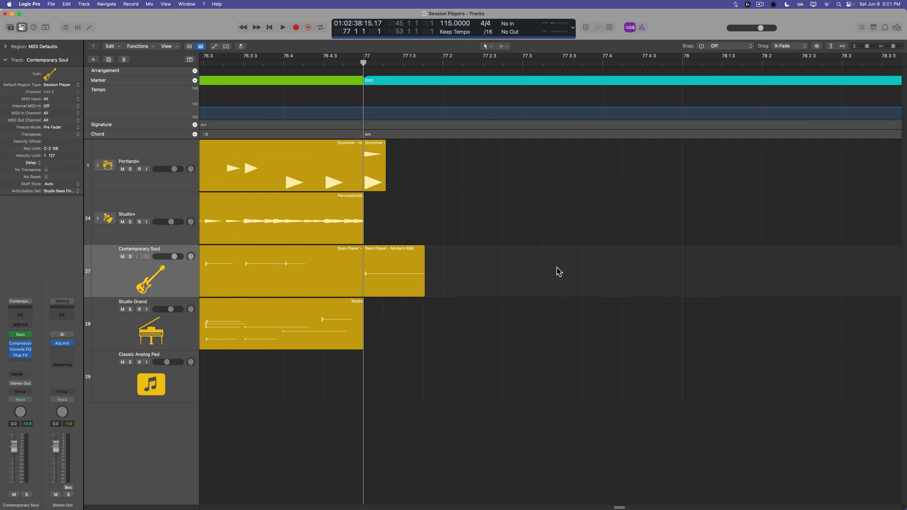
Add a Studio Grand region at bar 77, shortened to end just after 77 2, with Complexity at minimum and Intensity adjusted.
left_click(367, 324)
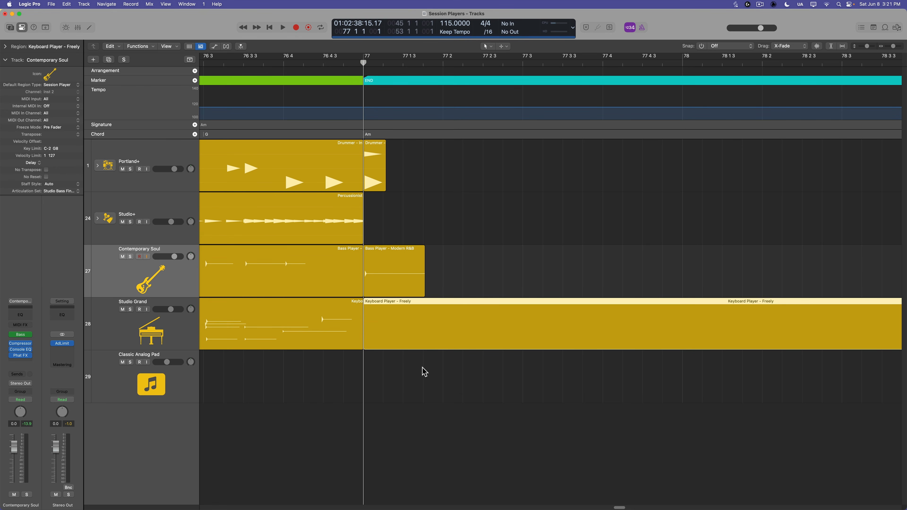
double_click(430, 338)
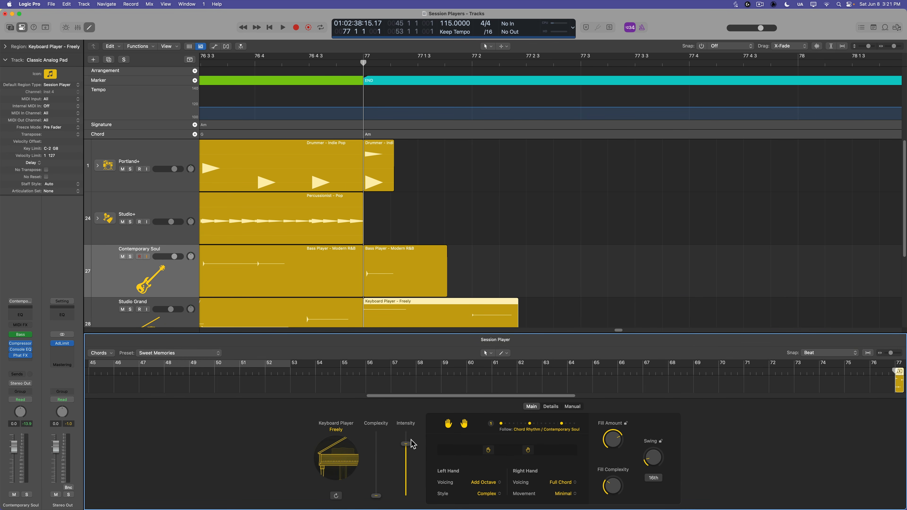
key("e")
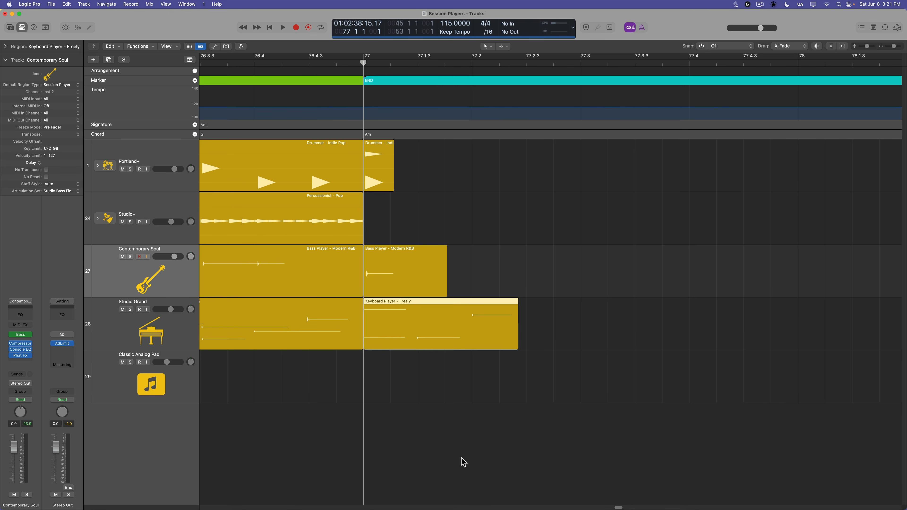
Play back the bar 77 ending hit, both alone and with the last chorus leading into it.
left_click(442, 391)
key("space")
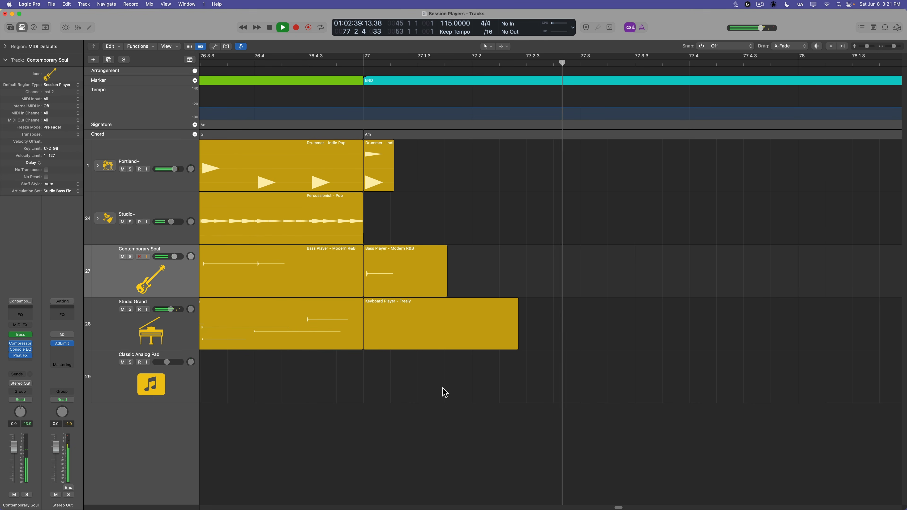
key("space")
key("Return")
key("super+Left")
key("super+Left")
key("super+Left")
key("super+Left")
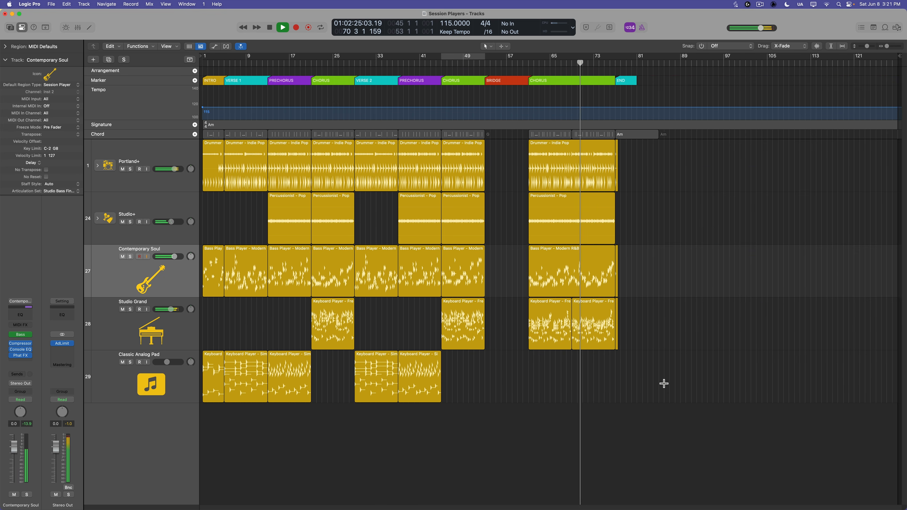
key("super+Right")
key("super+Right")
key("super+Right")
key("super+Right")
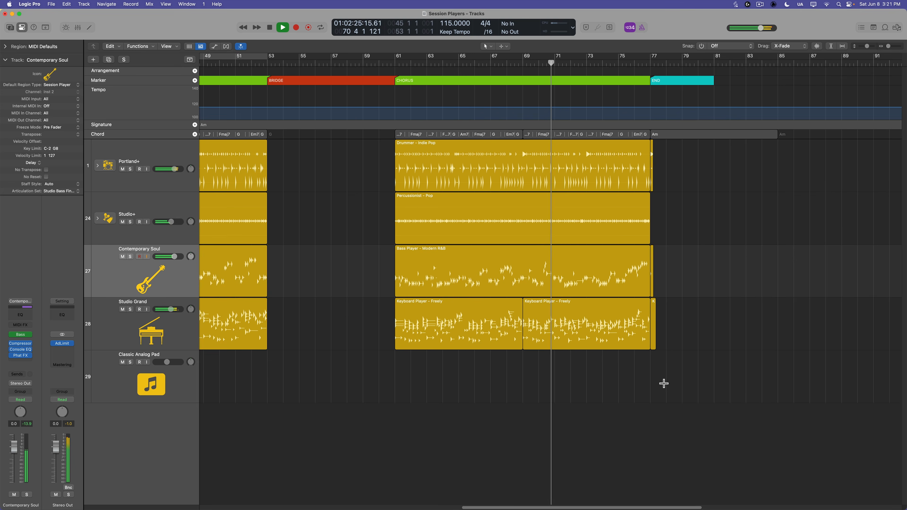
scroll(627, 383, "right", 9)
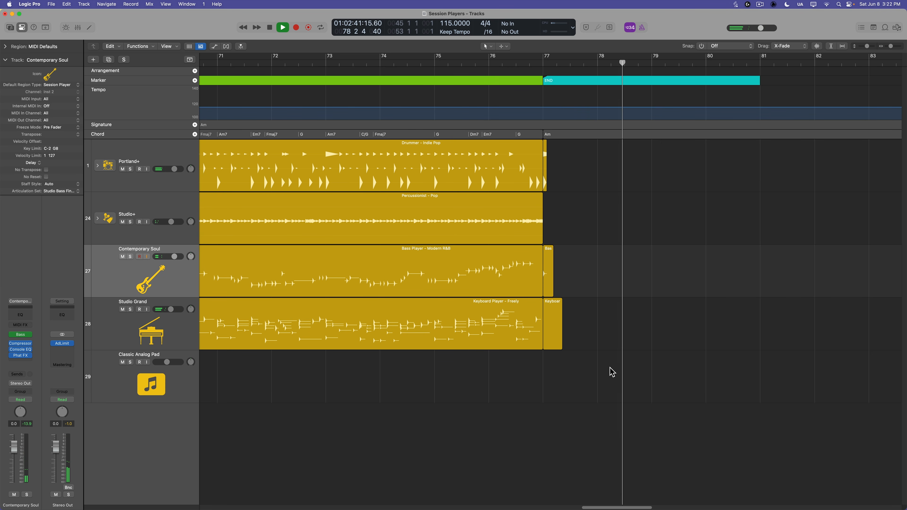
key("space")
Convert the Portland+, Contemporary Soul and Studio Grand regions at bar 77 to MIDI, and extend the Studio Grand region to just before bar 79.
key("super+Right")
key("super+Right")
key("super+Right")
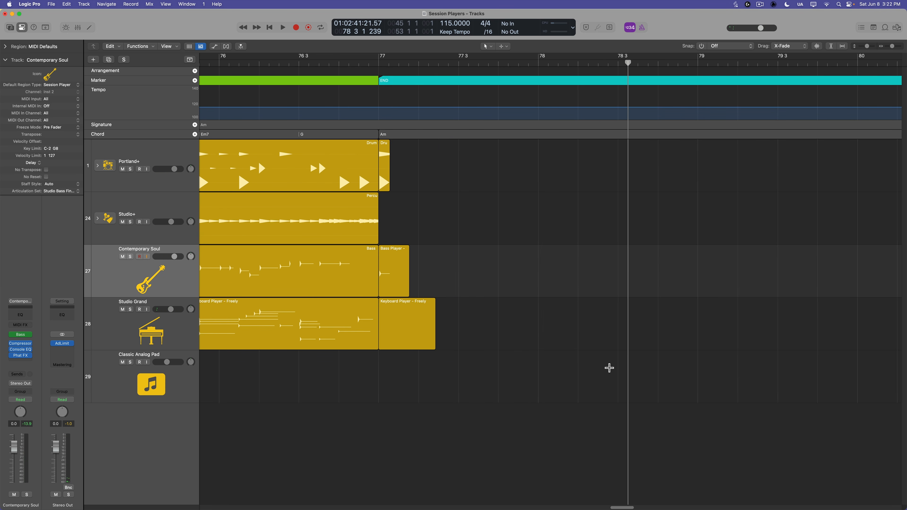
key("super+Left")
left_click_drag(583, 163, 672, 344)
right_click(469, 334)
left_click(480, 335)
Lengthen the Studio Grand ending chord's notes in the Piano Roll to fill the region up to bar 79.
double_click(507, 337)
scroll(730, 344, "right", 9)
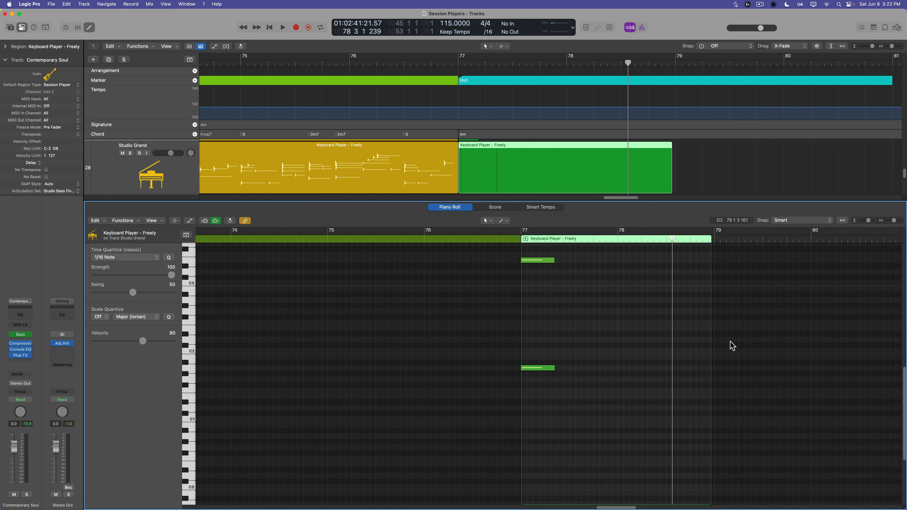
scroll(725, 347, "up", 2)
scroll(464, 282, "up", 5)
scroll(471, 289, "down", 4)
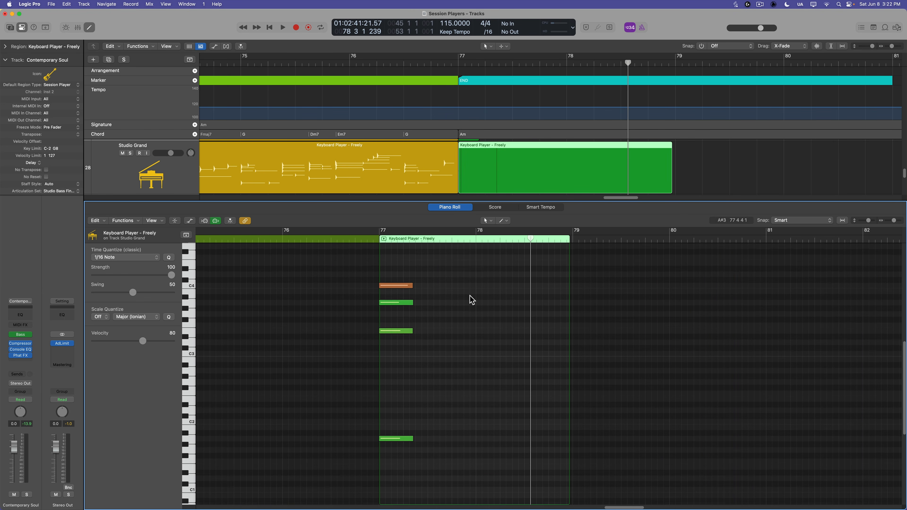
left_click_drag(478, 252, 569, 446)
key("p")
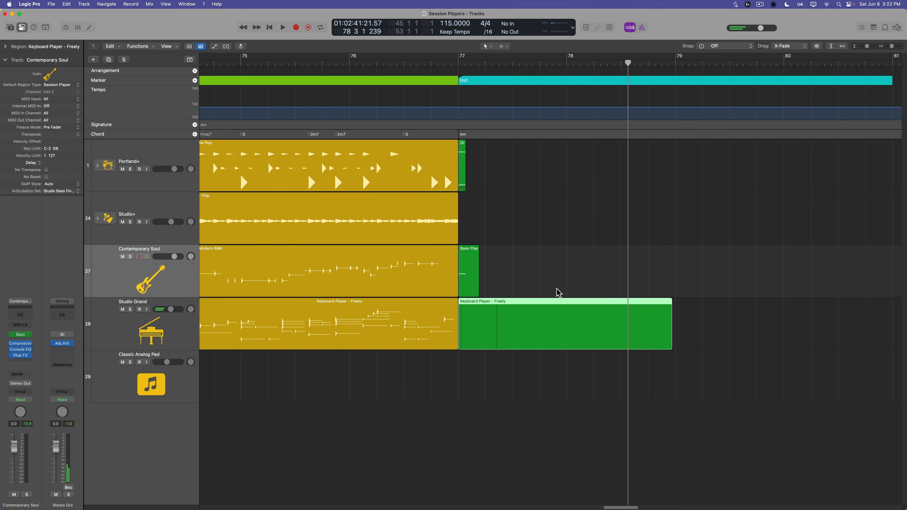
Extend the Contemporary Soul ending region to just before bar 79 and lengthen its bass note to nearly fill it.
left_click_drag(478, 279, 670, 297)
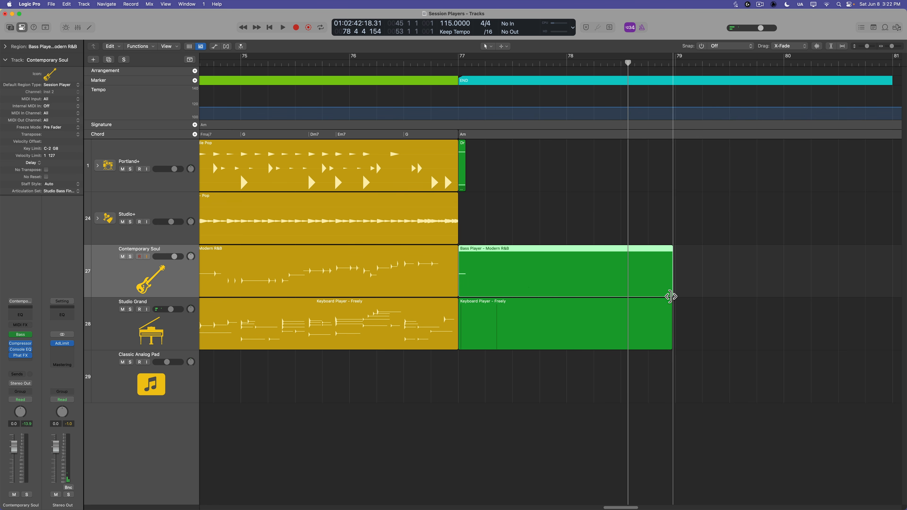
double_click(524, 281)
left_click_drag(388, 371, 559, 391)
key("p")
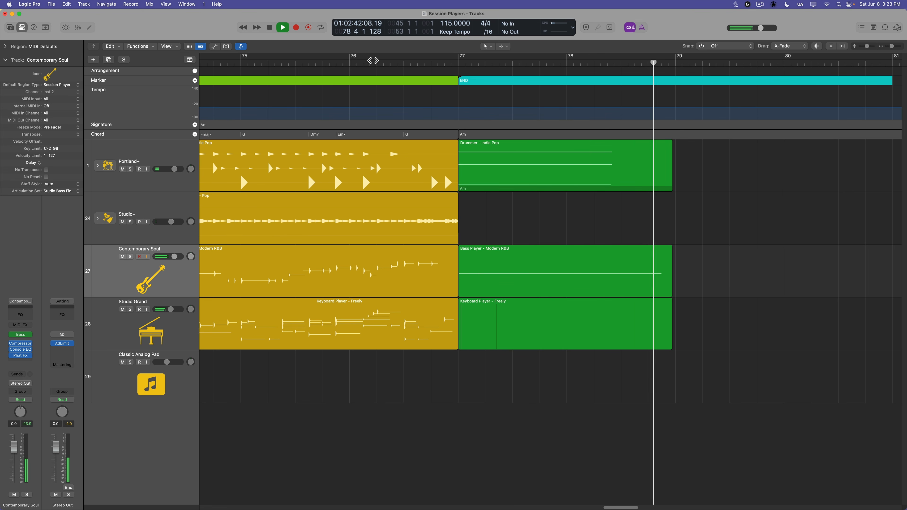
Place the playhead exactly on bar 53 at the start of the bridge, with Snap set to Bar.
left_click(338, 62)
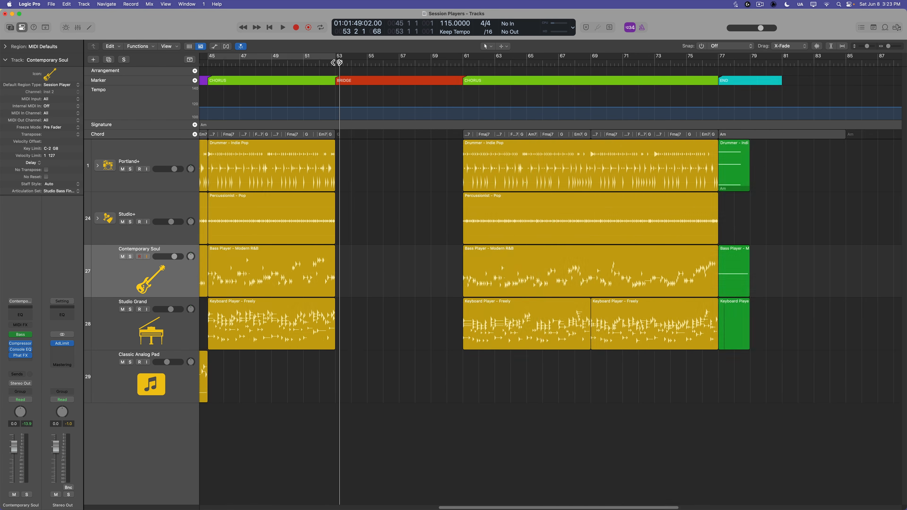
scroll(337, 62, "up", 5)
scroll(339, 62, "up", 3)
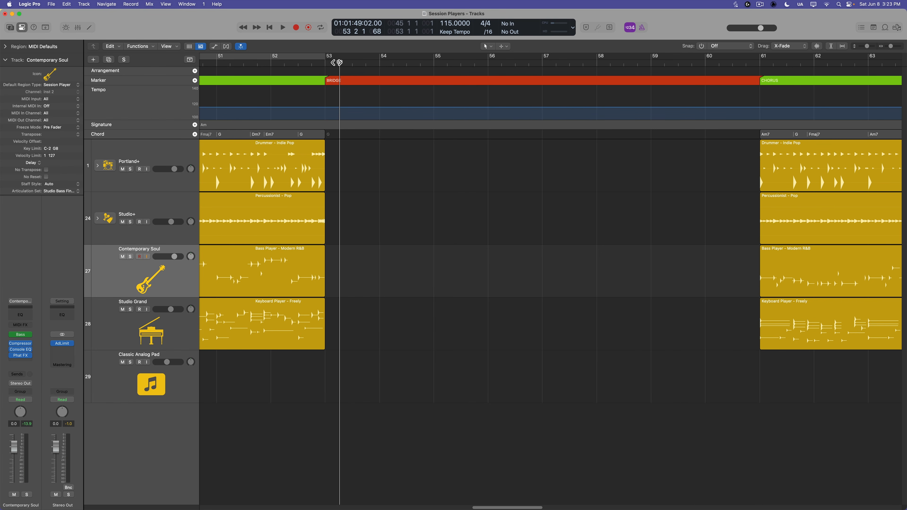
scroll(368, 269, "left", 10)
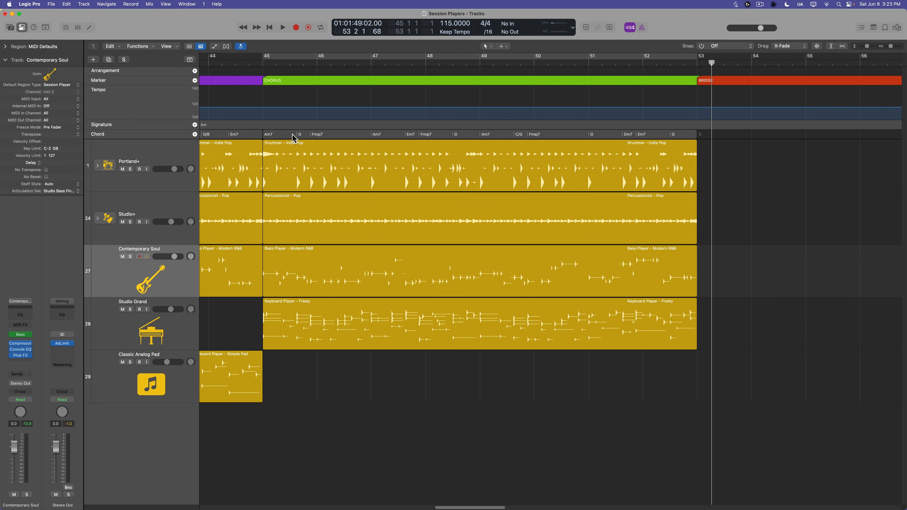
left_click(286, 136)
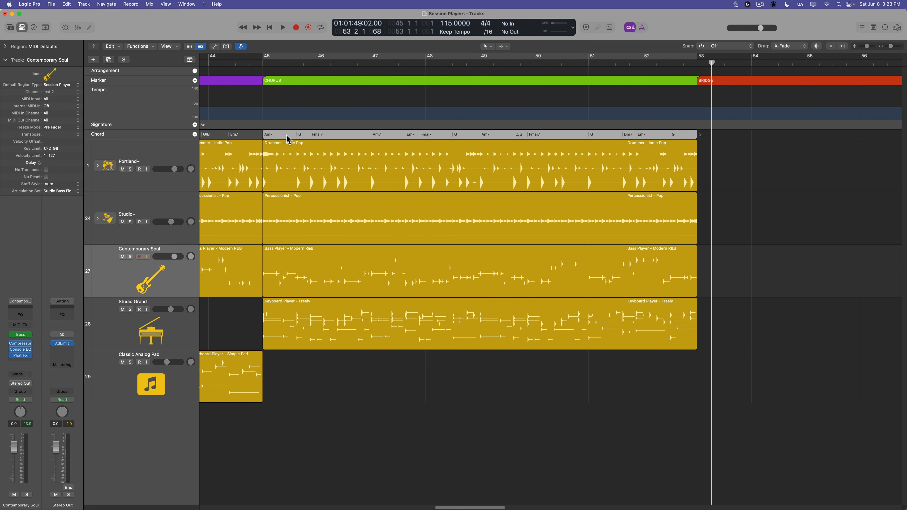
scroll(713, 175, "right", 8)
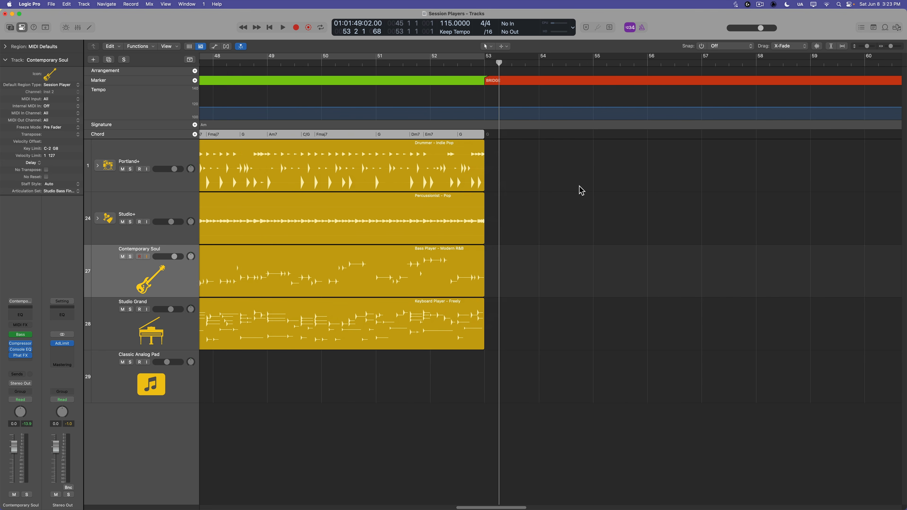
mouse_move(414, 69)
left_mouse_down()
mouse_move(388, 63)
mouse_move(412, 64)
left_mouse_up()
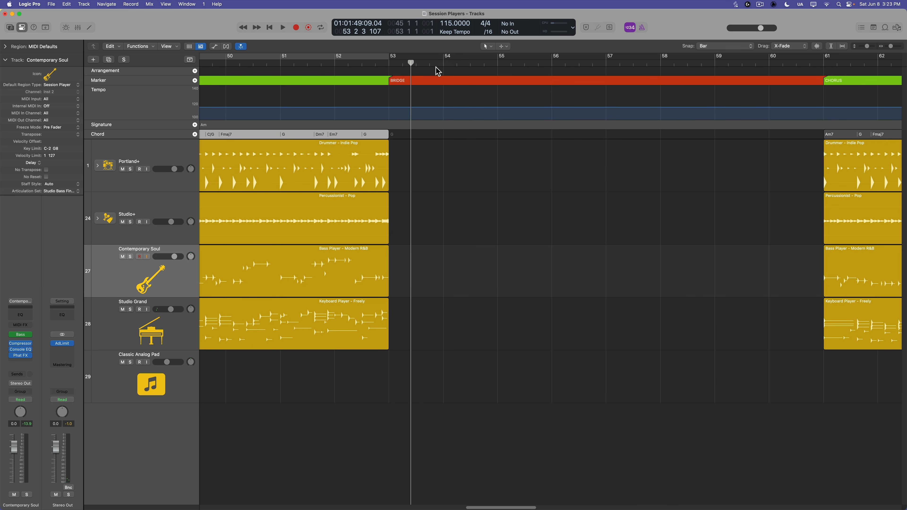
left_click(411, 63)
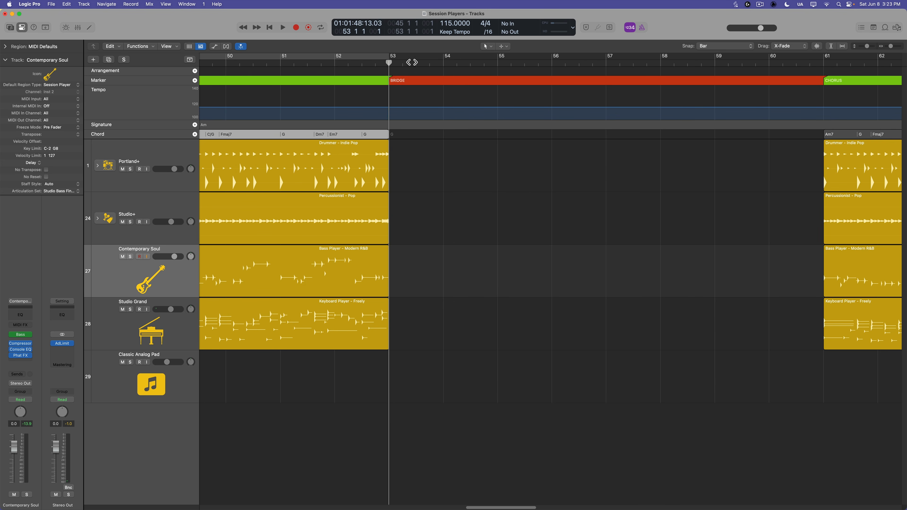
Create a chord at bar 53 spanning the bridge and replace it with the VI - iv - I - III chord progression.
right_click(399, 138)
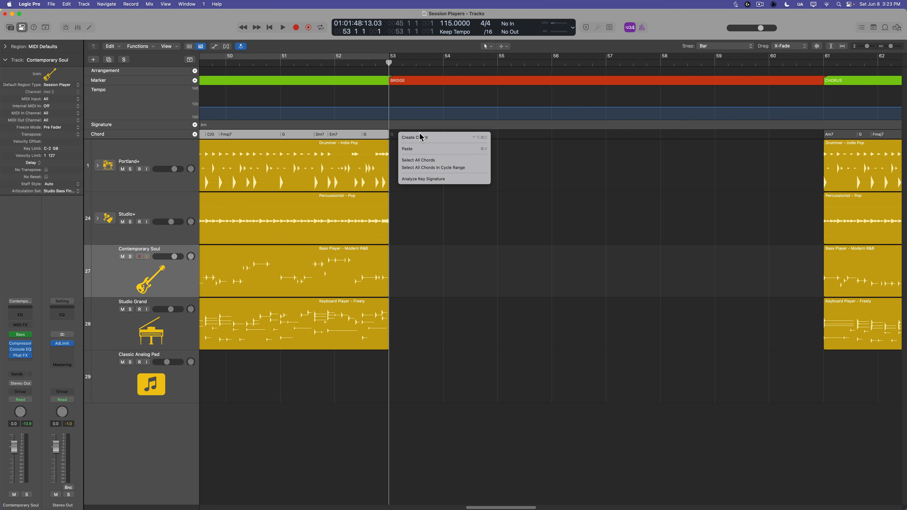
left_click(414, 138)
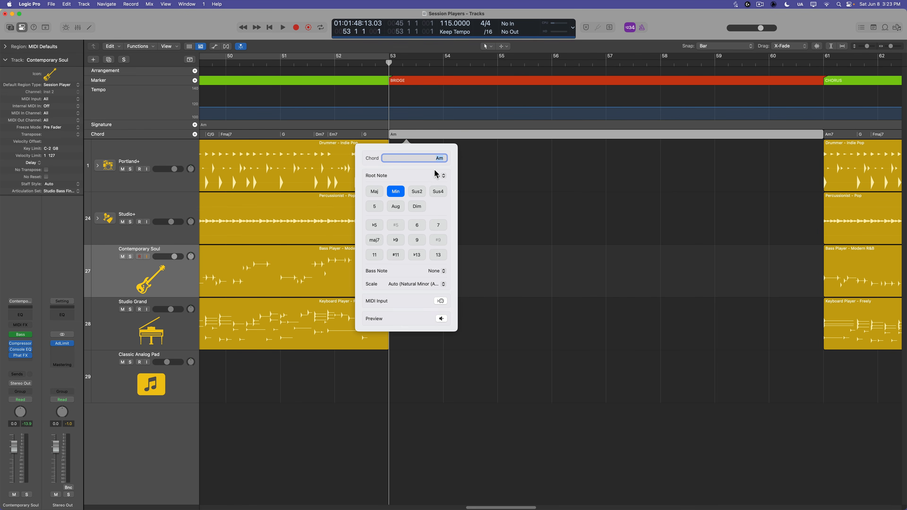
left_click(501, 181)
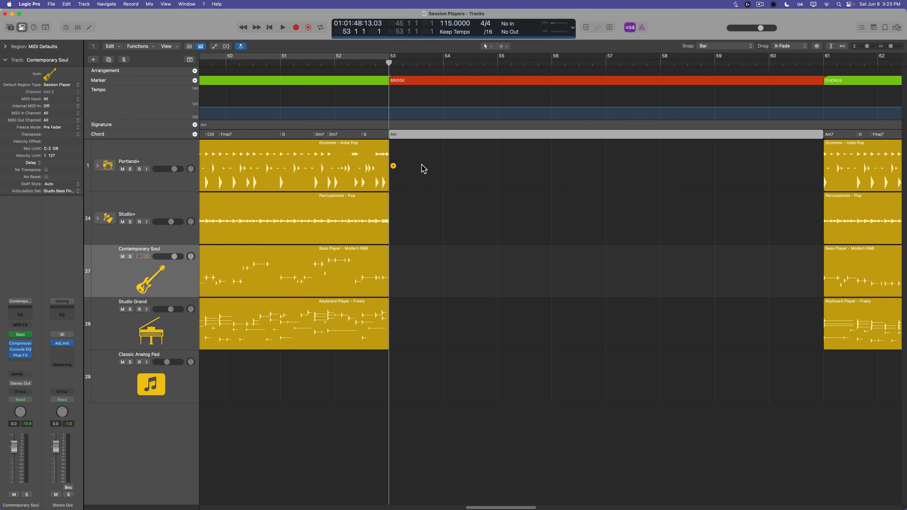
right_click(401, 138)
mouse_move(407, 138)
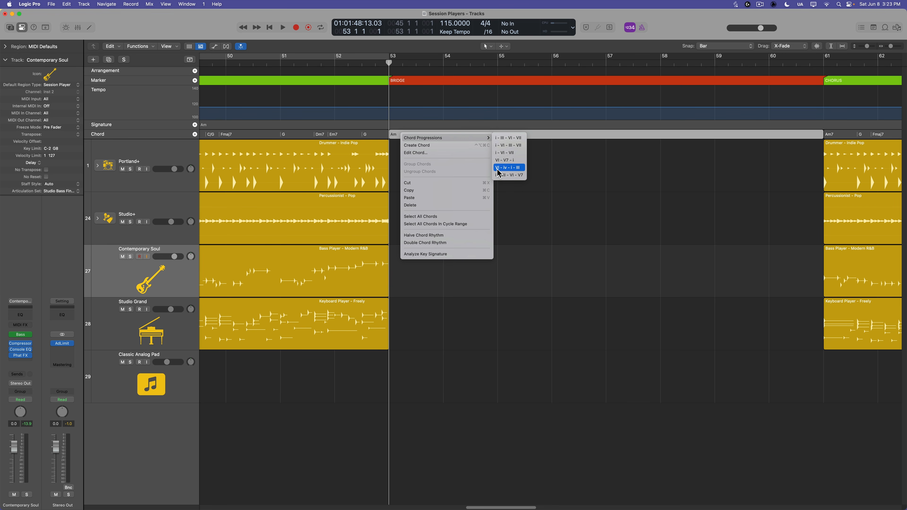
left_click(509, 168)
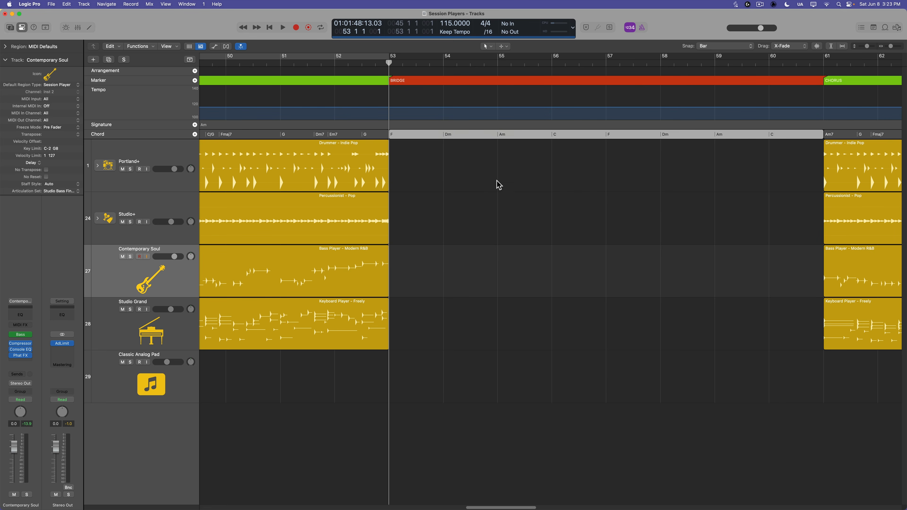
Create a Session Player region for the bridge on the Classic Analog Pad track and make it a Keyboard Player in Simple Pad style.
right_click(425, 376)
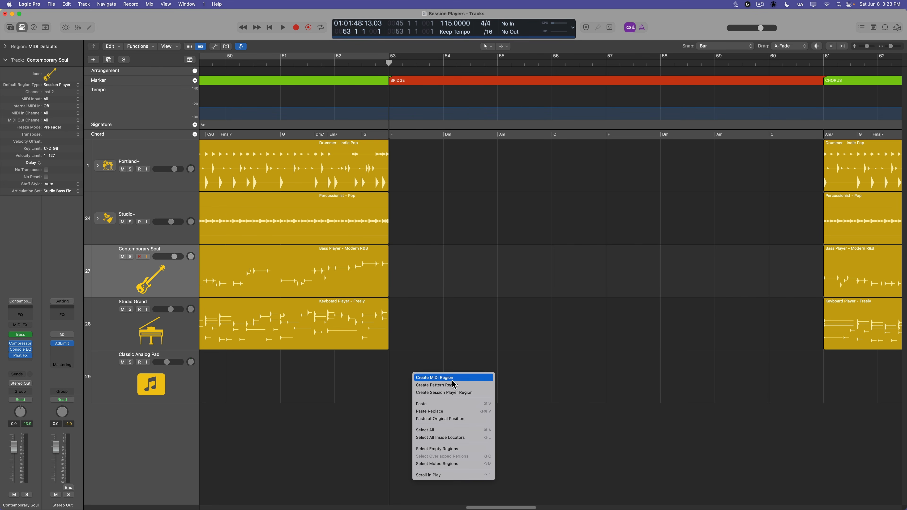
left_click(460, 393)
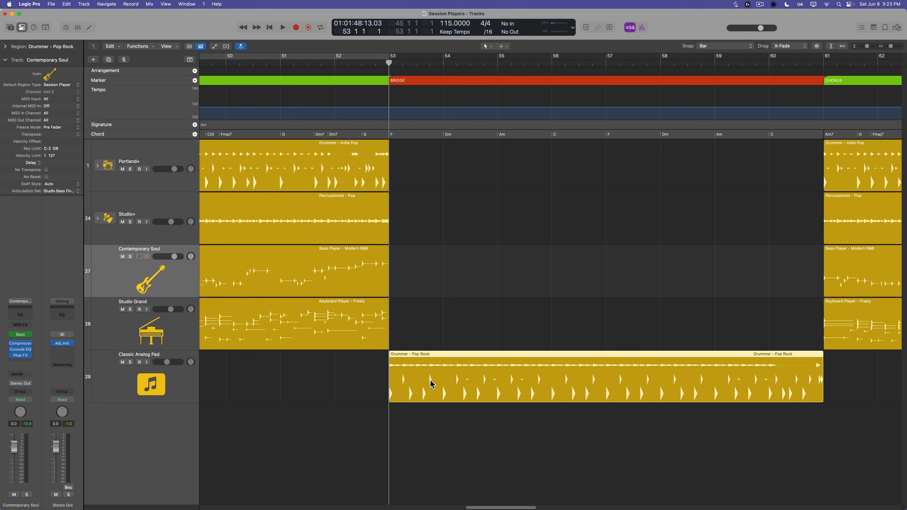
double_click(423, 378)
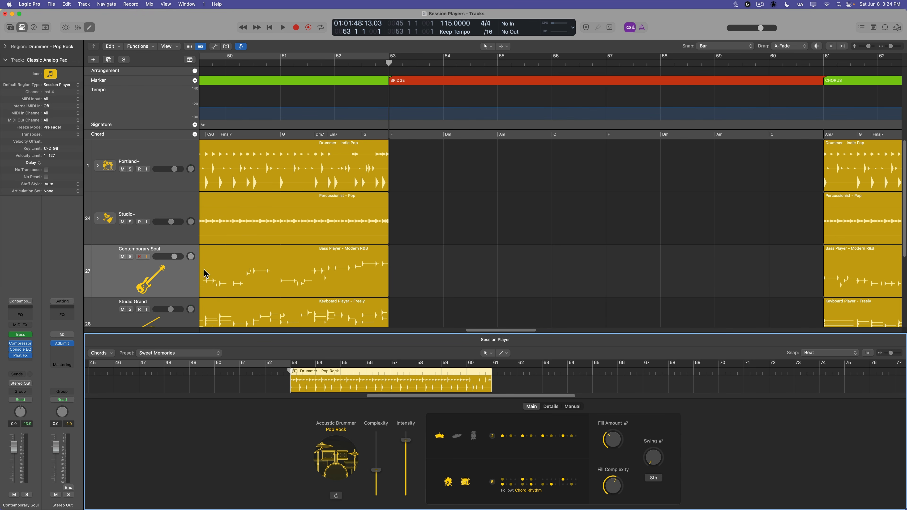
scroll(205, 274, "down", 5)
left_click(336, 427)
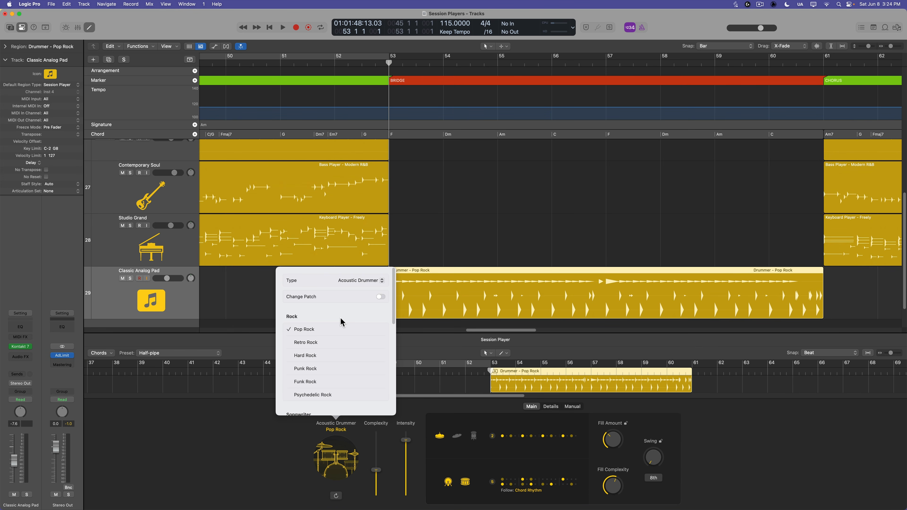
left_click(359, 280)
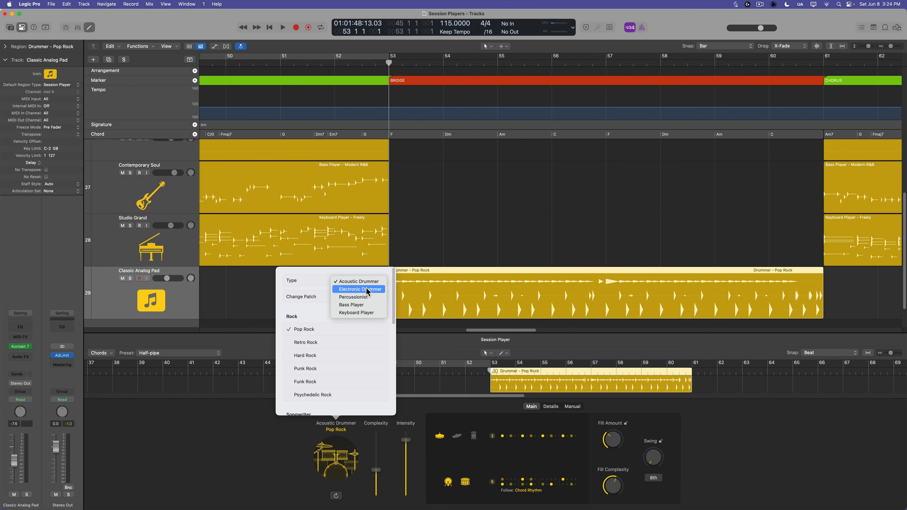
left_click(361, 313)
left_click(318, 379)
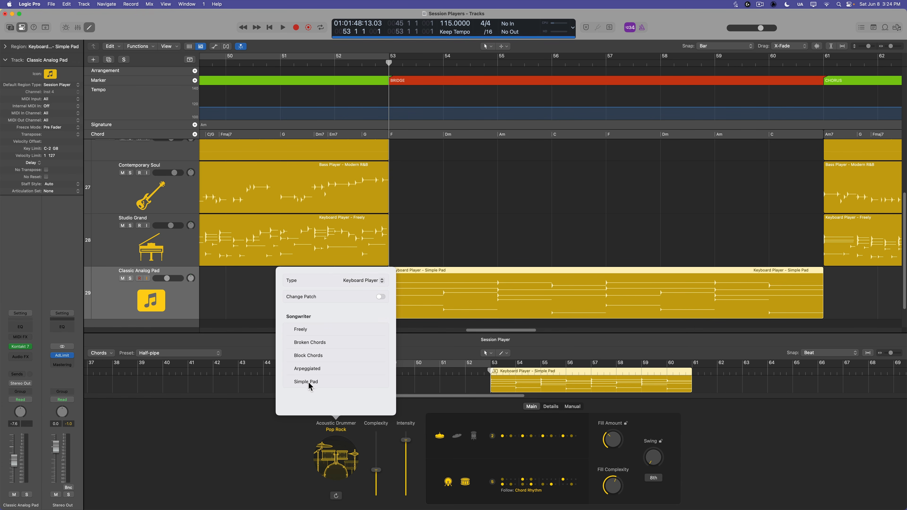
Audition the Classic Analog Pad bridge region and copy it onto the Studio Grand track at bar 53.
left_click(227, 447)
key("space")
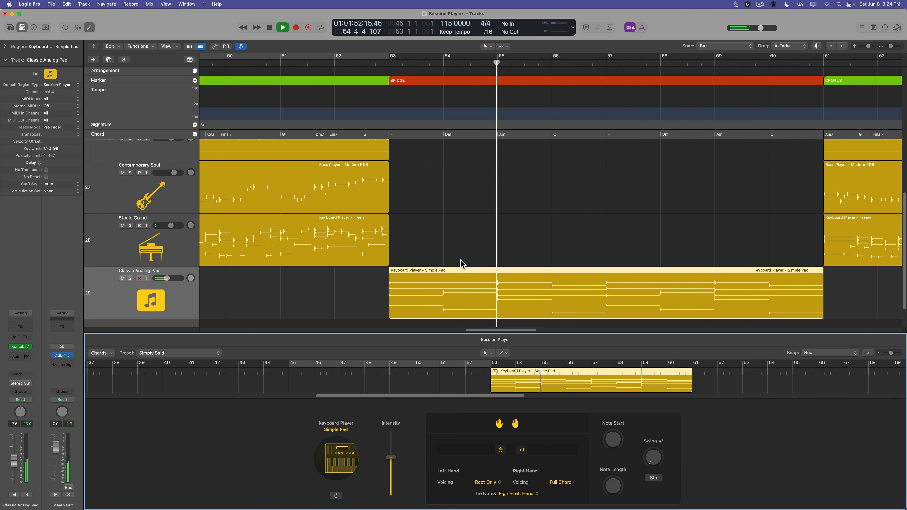
key("space")
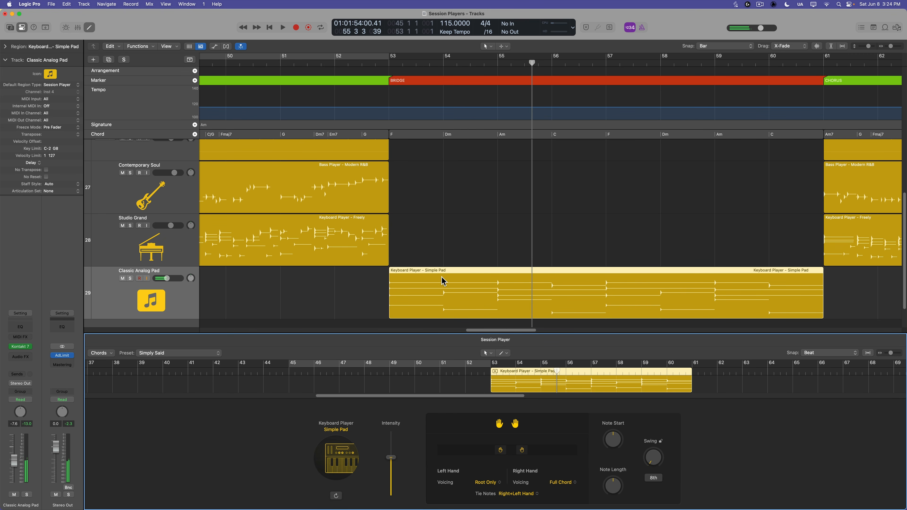
left_click_drag(430, 278, 430, 247)
left_click(422, 199)
key("space")
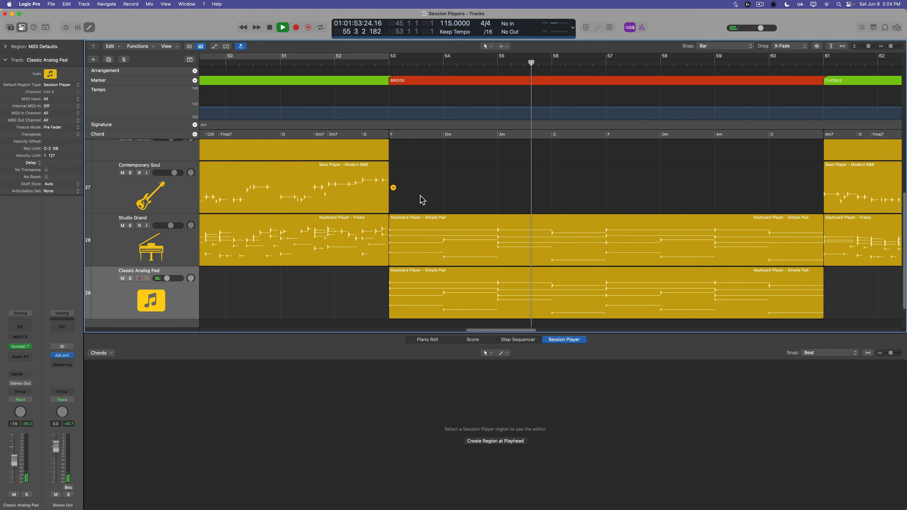
Switch the Studio Grand bridge region to the Dream Clouds preset.
left_click(431, 239)
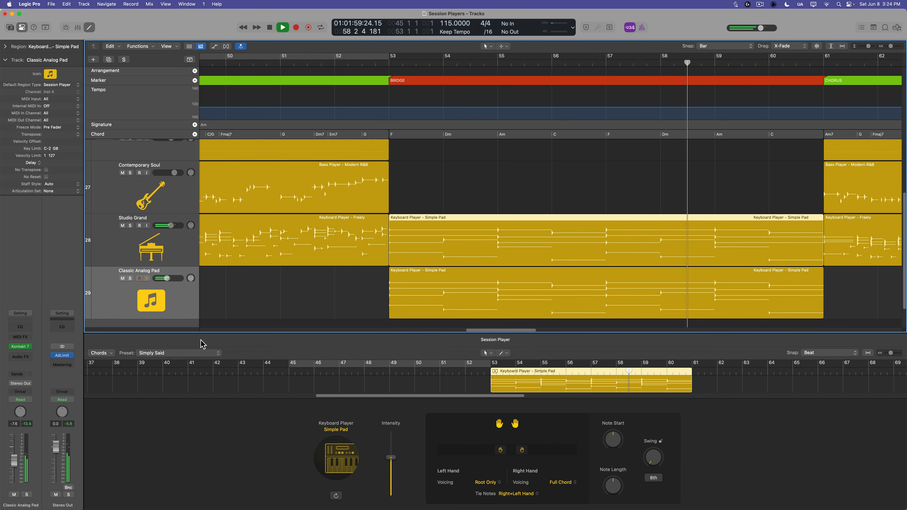
left_click(191, 353)
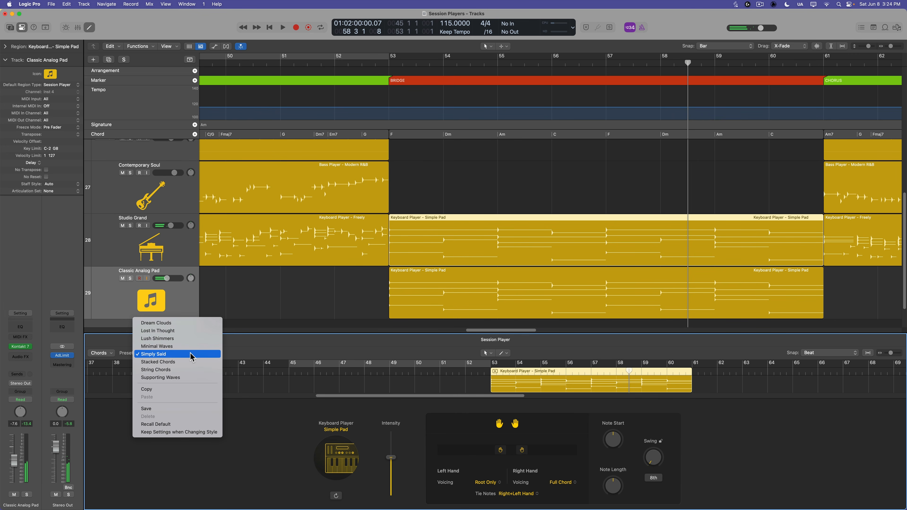
left_click(197, 320)
Cycle playback over bars 53 to 61 and shift the Studio Grand region's right-hand position lower, closer to the left hand.
key("super+u")
key("space")
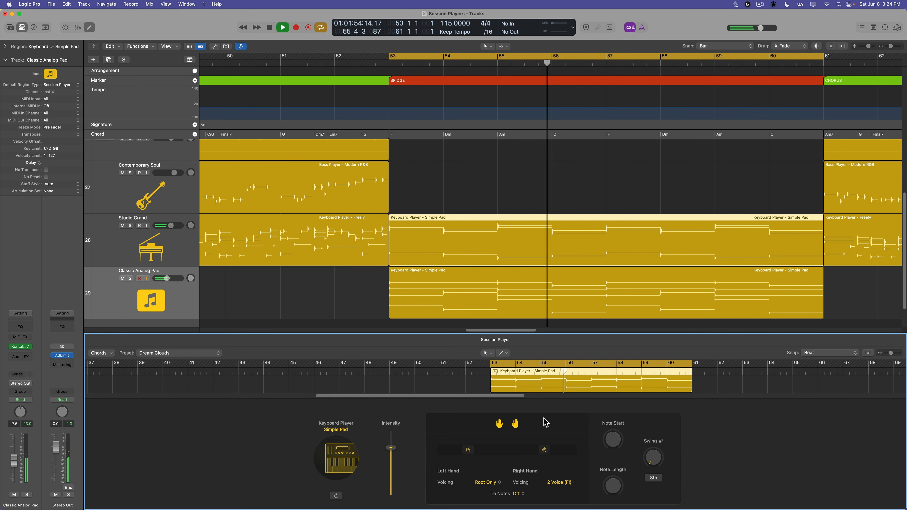
left_click_drag(544, 450, 516, 451)
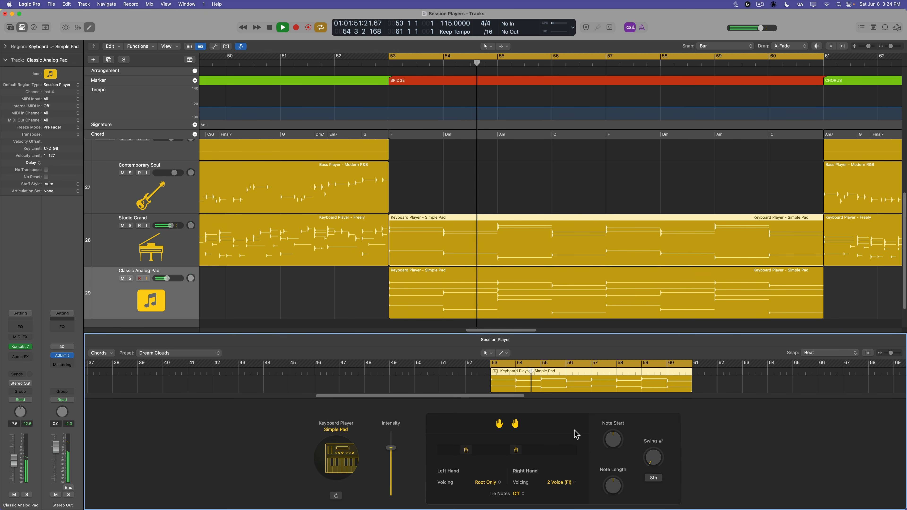
Change the Studio Grand bridge region's Keyboard Player style to Arpeggiated and play it back.
key("space")
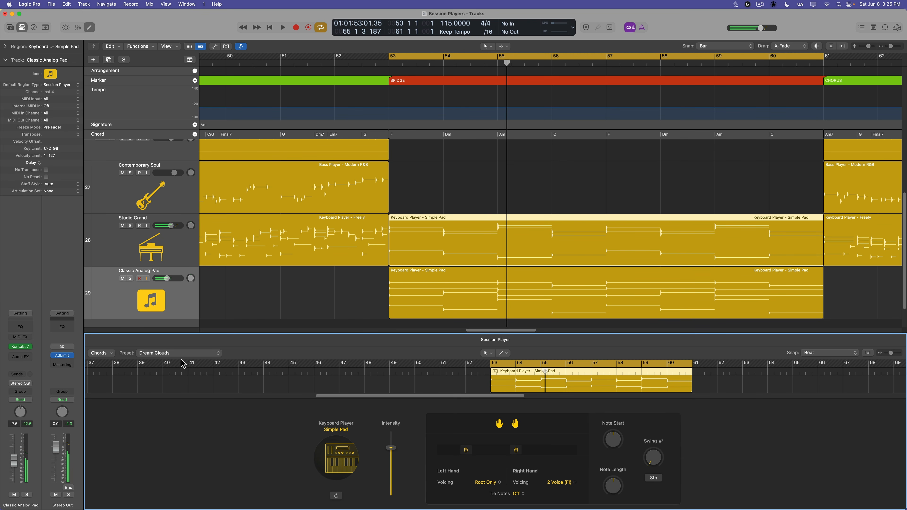
left_click(343, 431)
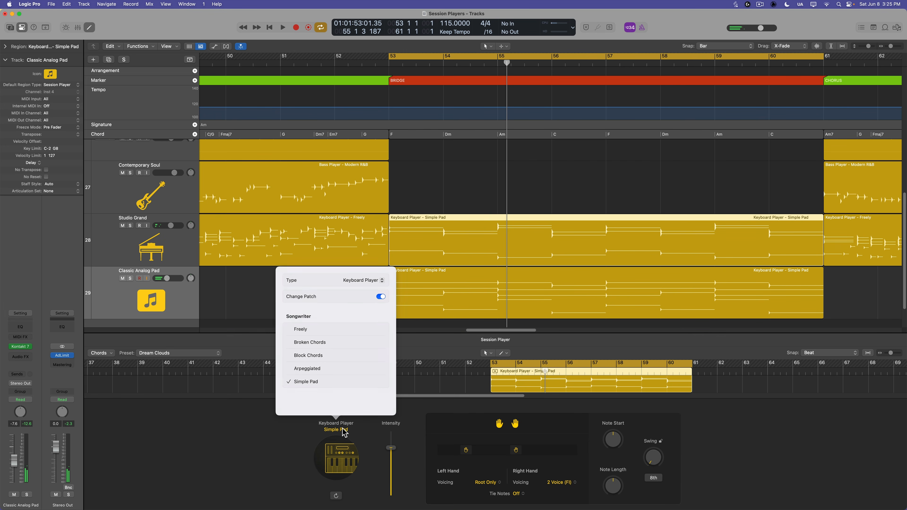
left_click(322, 369)
key("space")
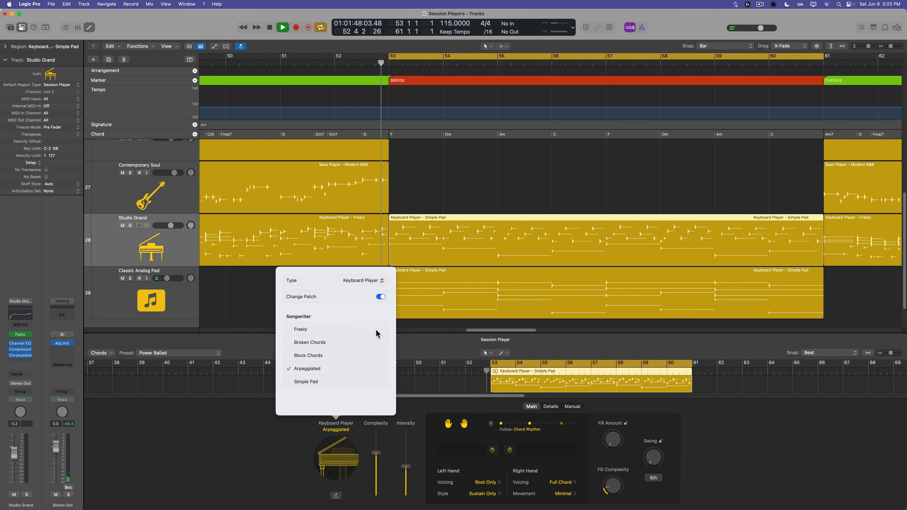
left_click(258, 430)
Switch the Studio Grand track's Studio Piano instrument to the full Studio Grand model with its three mic controls.
left_click(95, 301)
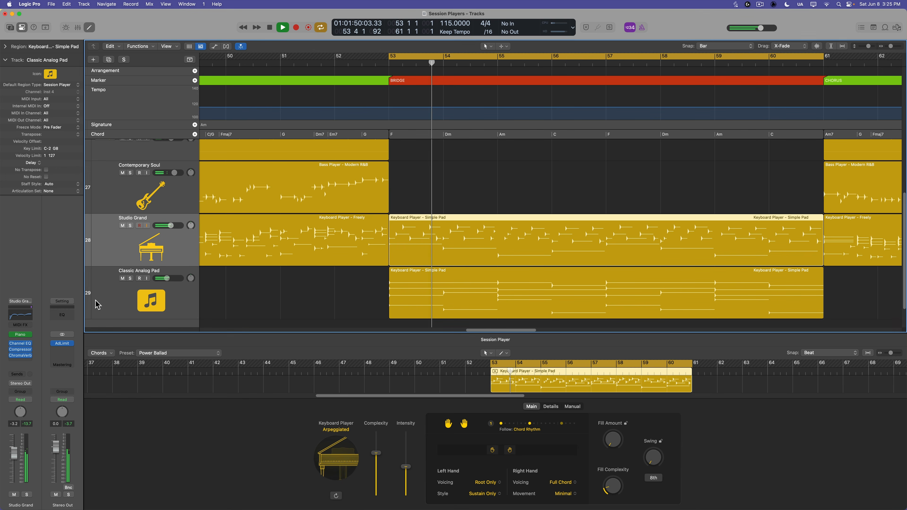
left_click(23, 335)
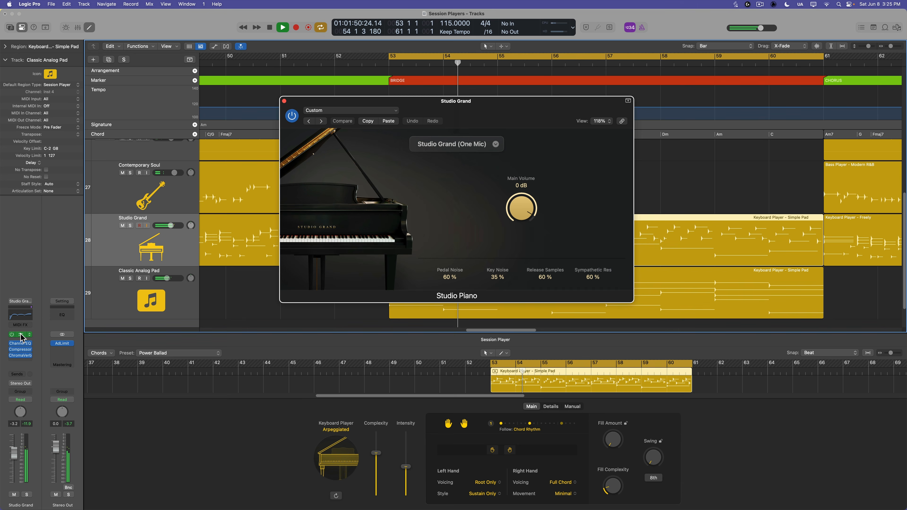
left_click(456, 146)
left_click(464, 162)
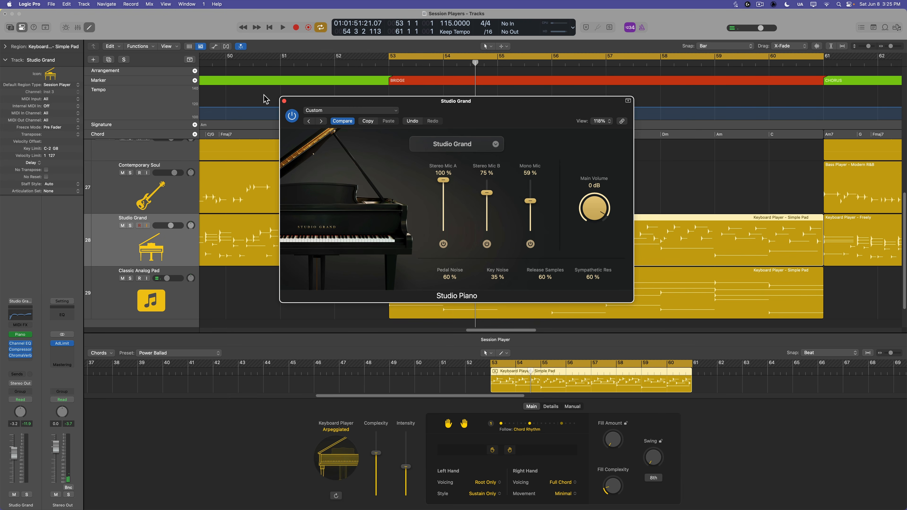
left_click(284, 102)
Play the bridge from bar 53 with the arpeggiated piano and review the tracks up to the chorus at bar 61.
left_click(336, 430)
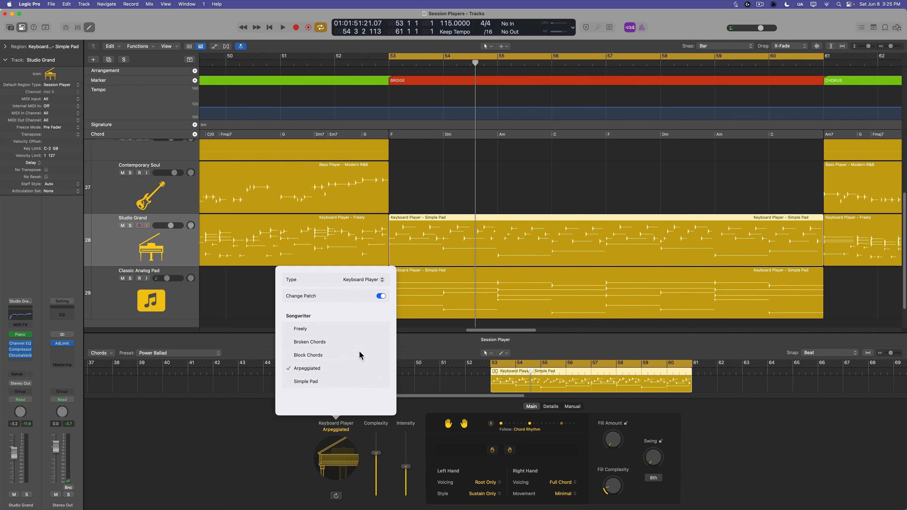
left_click(243, 298)
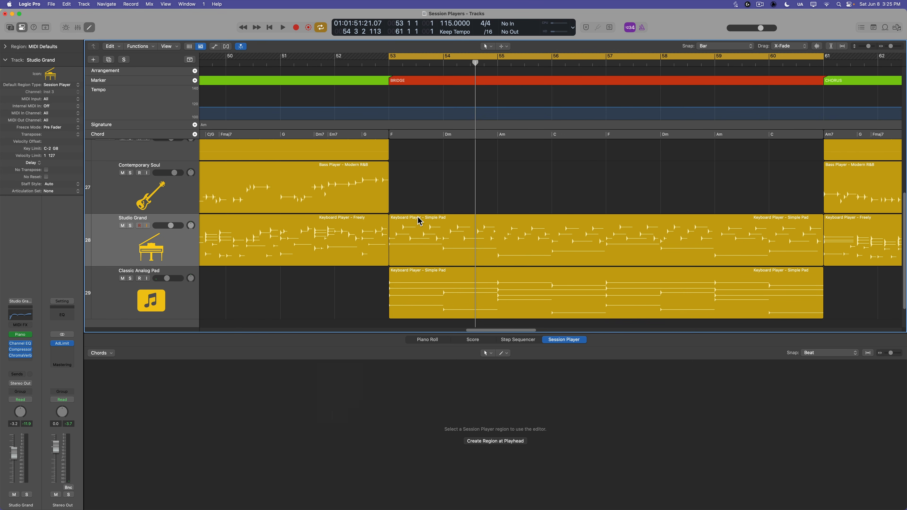
key("space")
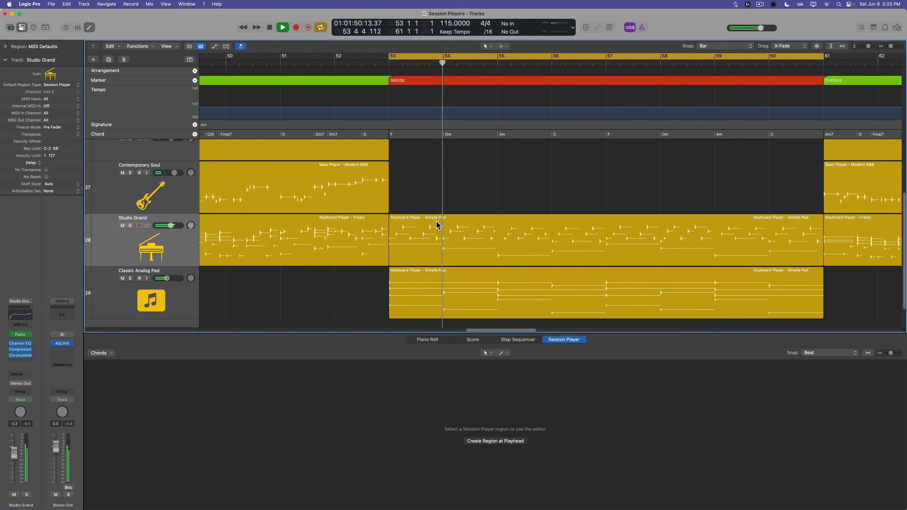
scroll(439, 222, "up", 3)
scroll(438, 225, "up", 2)
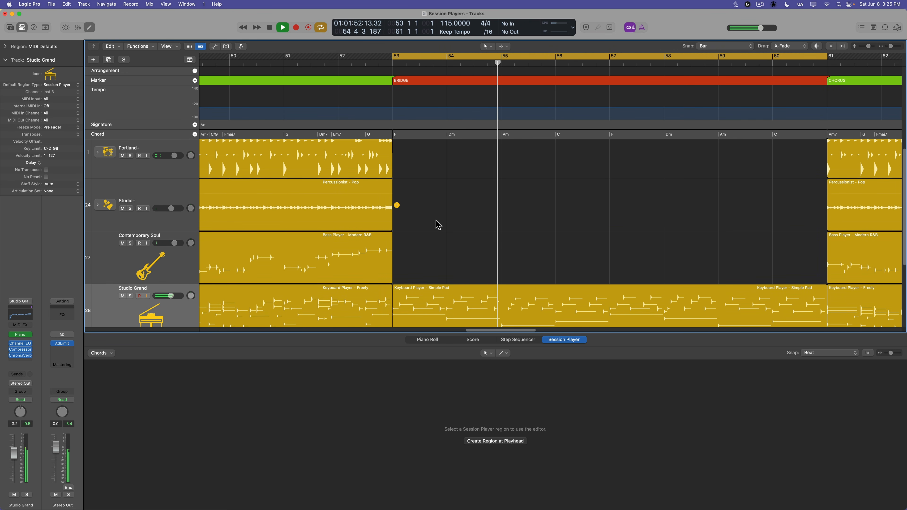
scroll(438, 224, "right", 2)
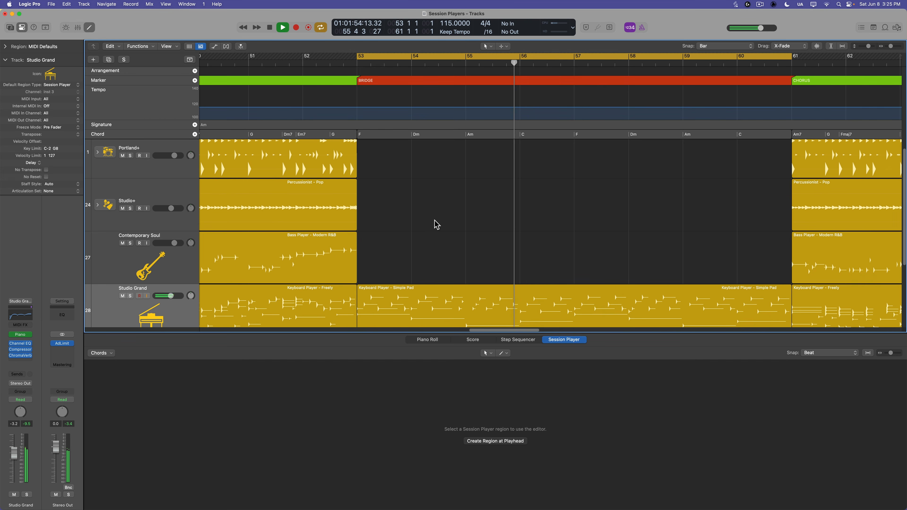
scroll(436, 224, "right", 3)
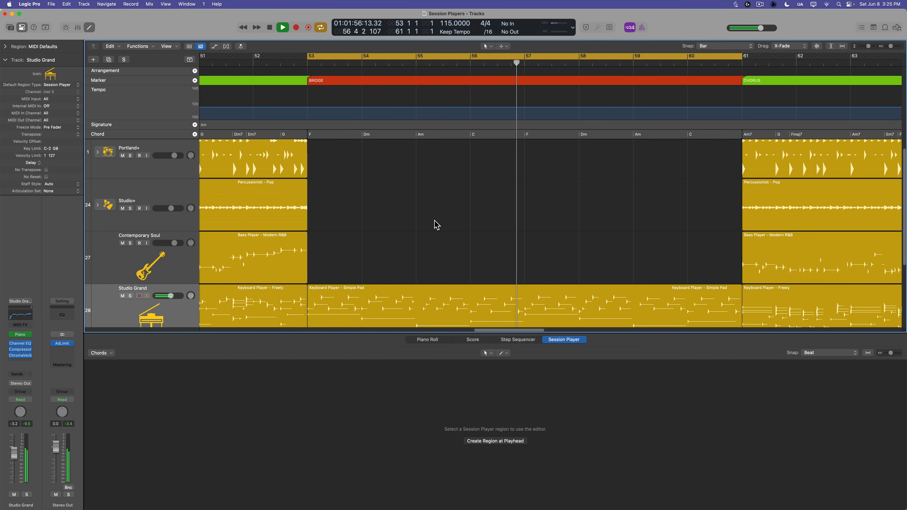
scroll(436, 225, "right", 9)
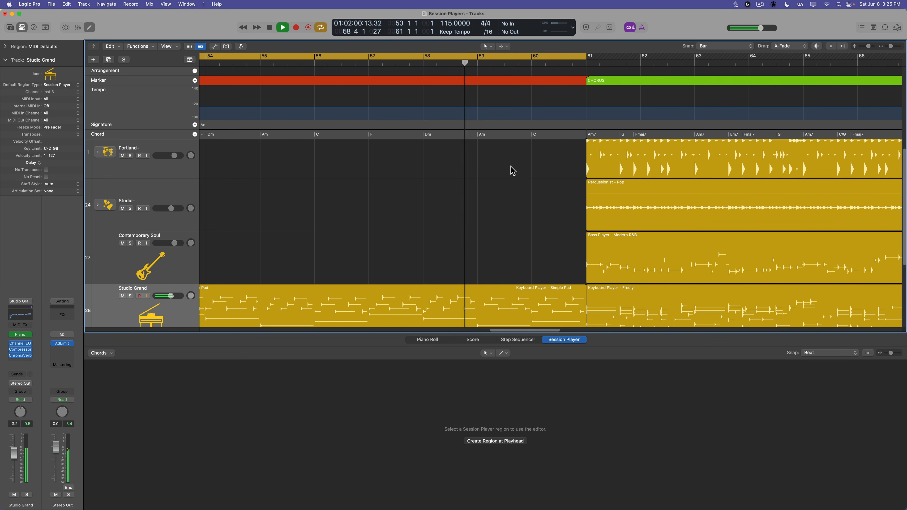
scroll(511, 170, "right", 3)
key("space")
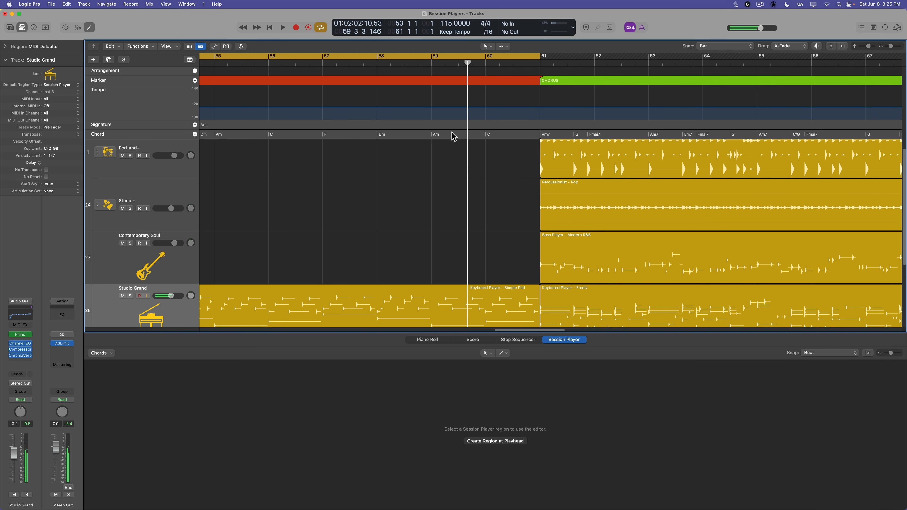
Change the bridge's last chord, at bar 60, to Em7.
left_click(507, 136)
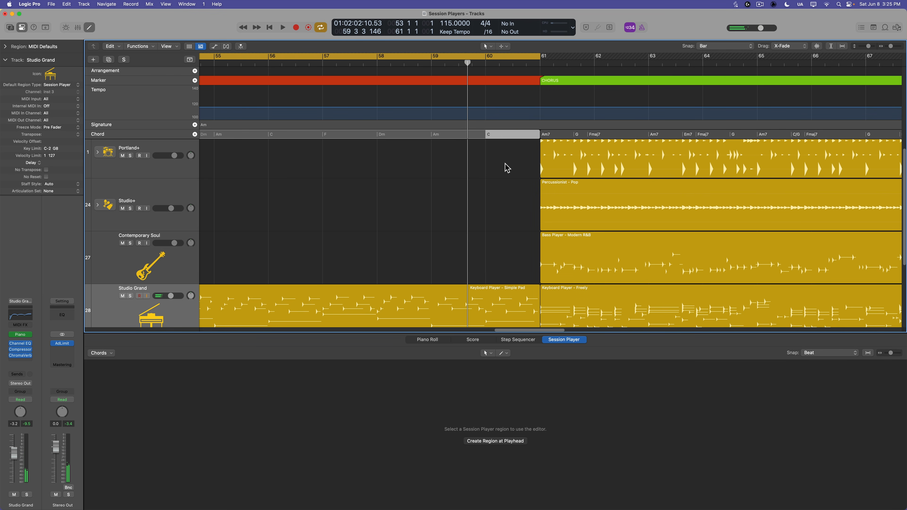
double_click(501, 137)
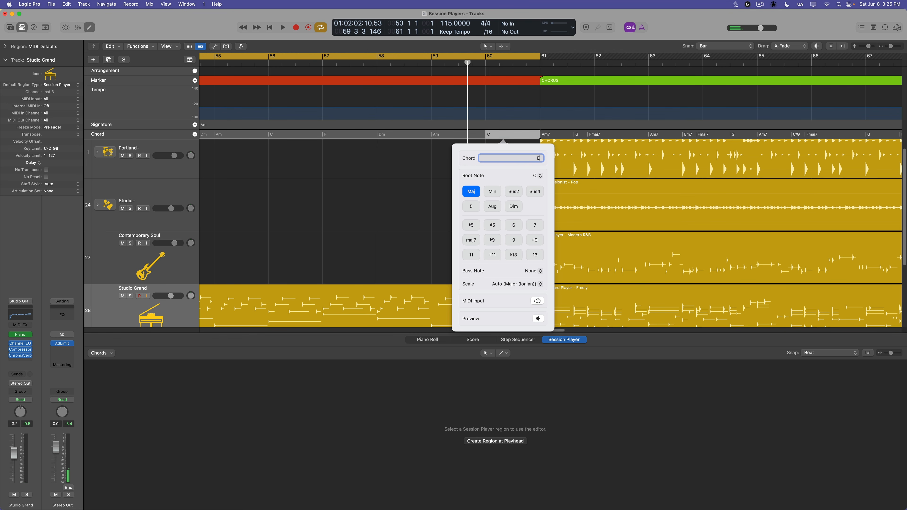
key("Return")
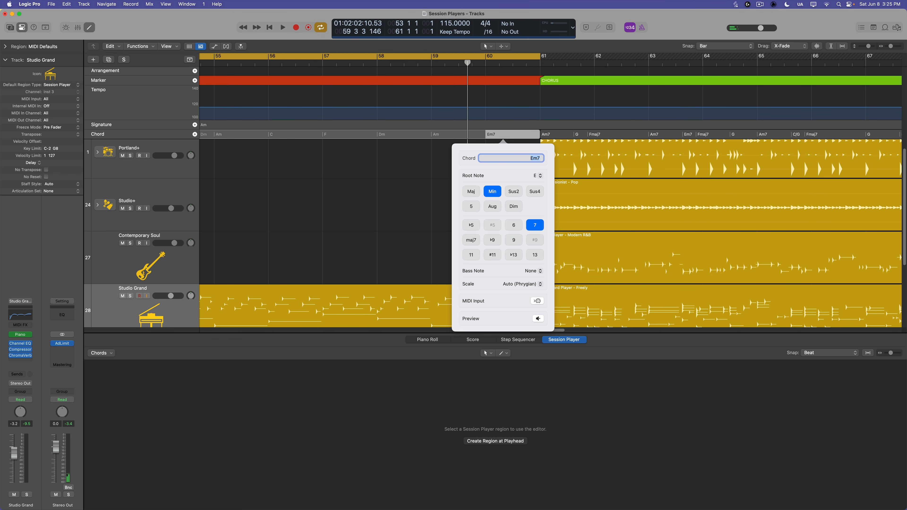
left_click(435, 152)
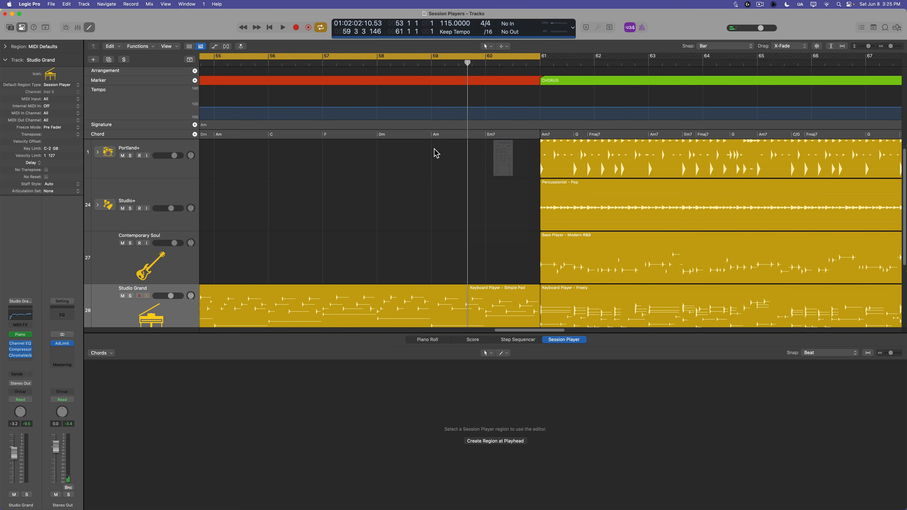
Change the bridge chords to Dm7 at bar 59 and G at bar 58.
left_click(448, 136)
double_click(447, 136)
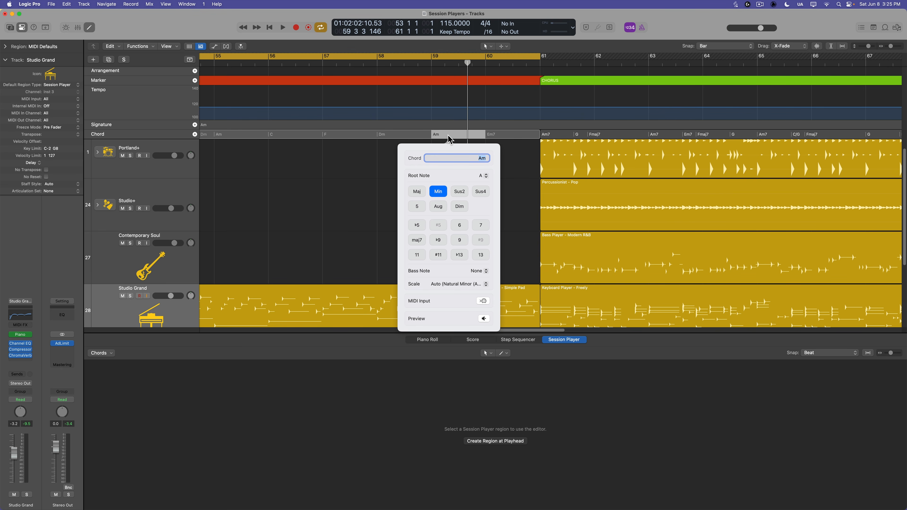
type("Cm")
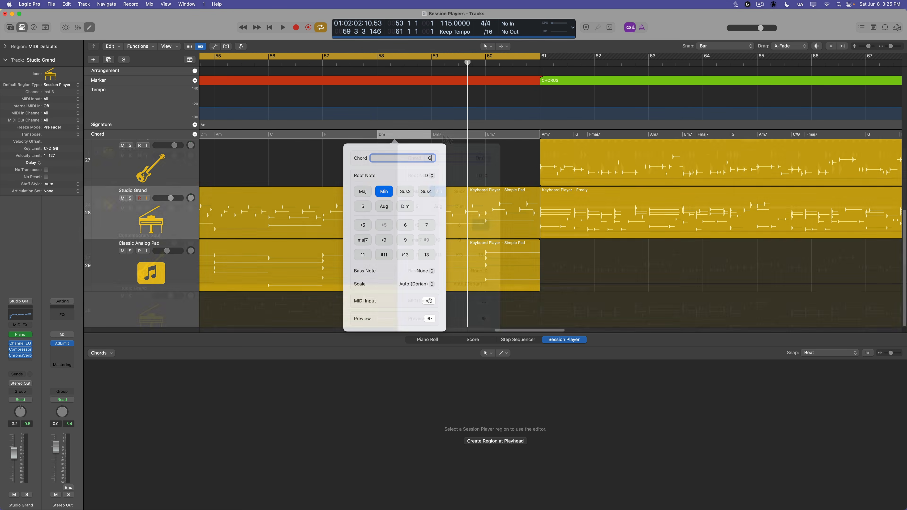
type("G")
key("Return")
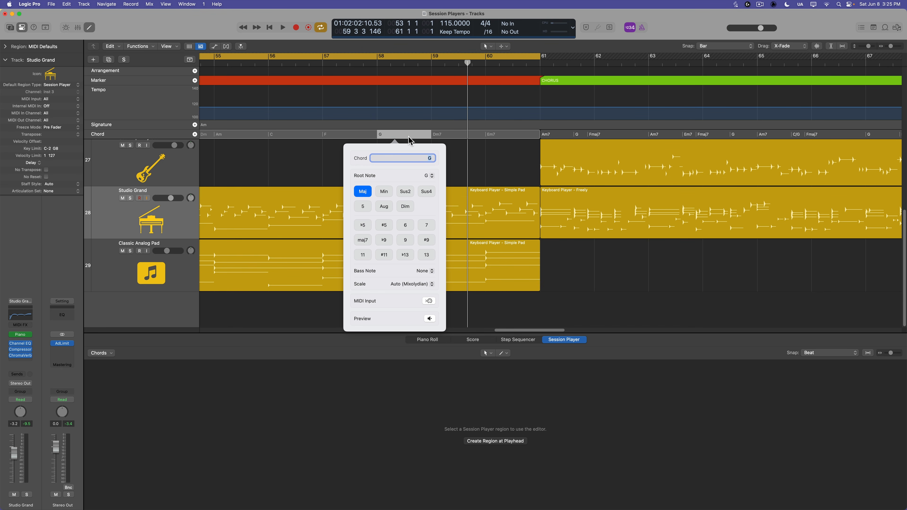
left_click(316, 162)
Audition the bridge with its revised chords and hide the Session Player editor to show all tracks.
key("space")
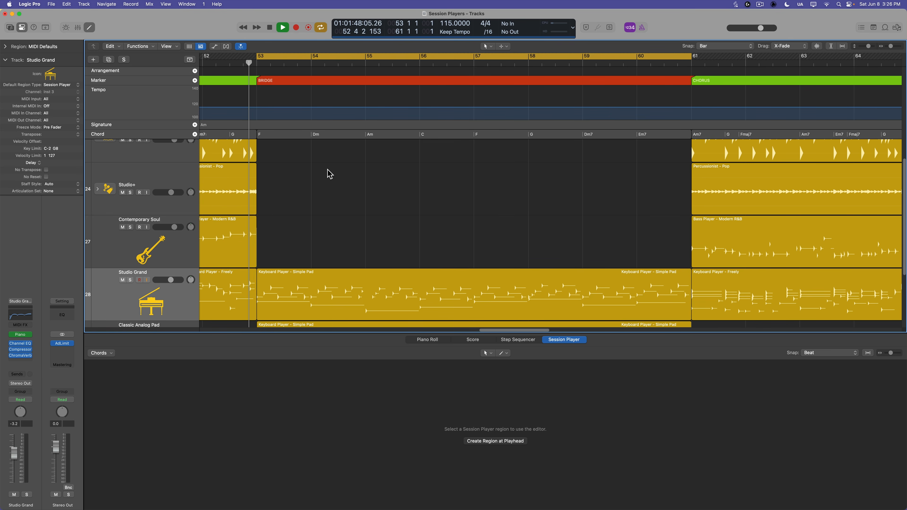
key("super+Left")
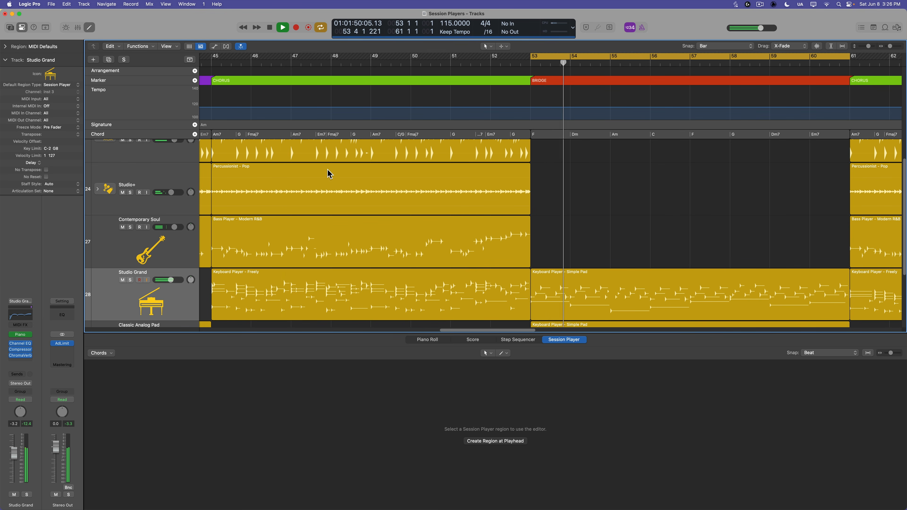
scroll(395, 172, "right", 10)
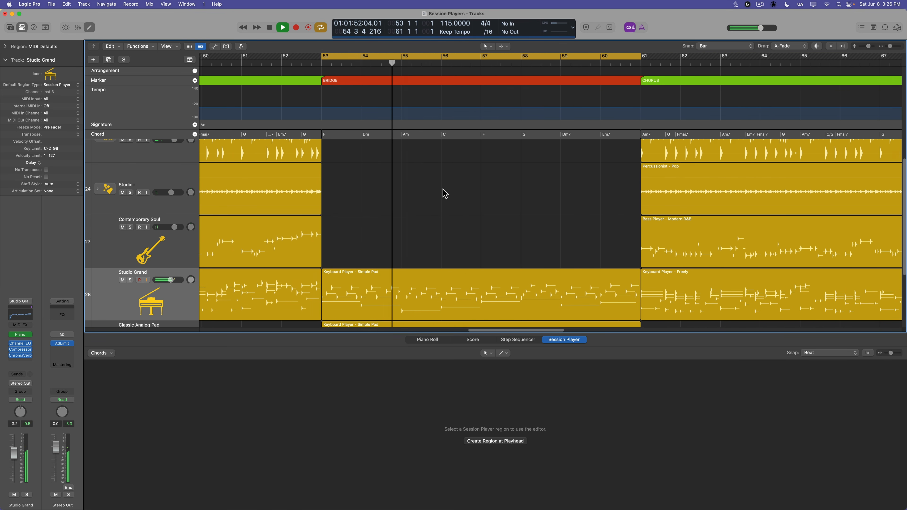
scroll(445, 193, "right", 2)
scroll(444, 193, "up", 2)
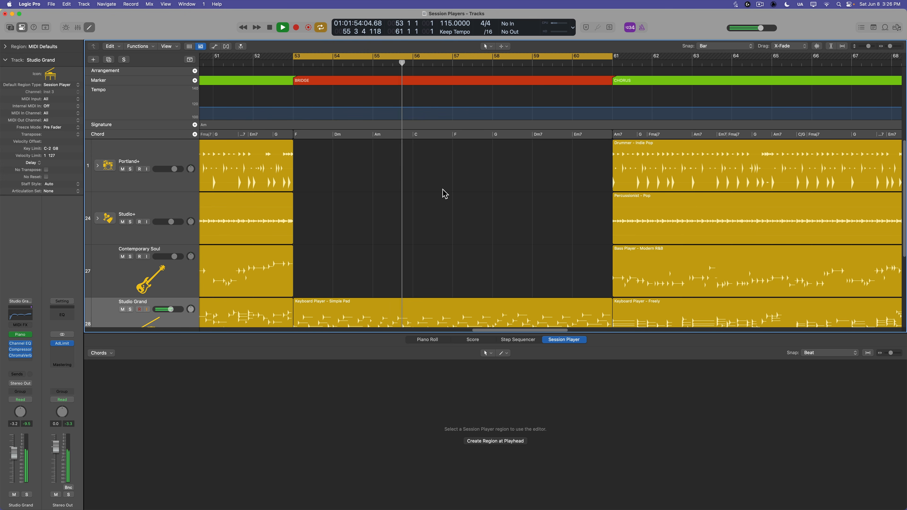
key("e")
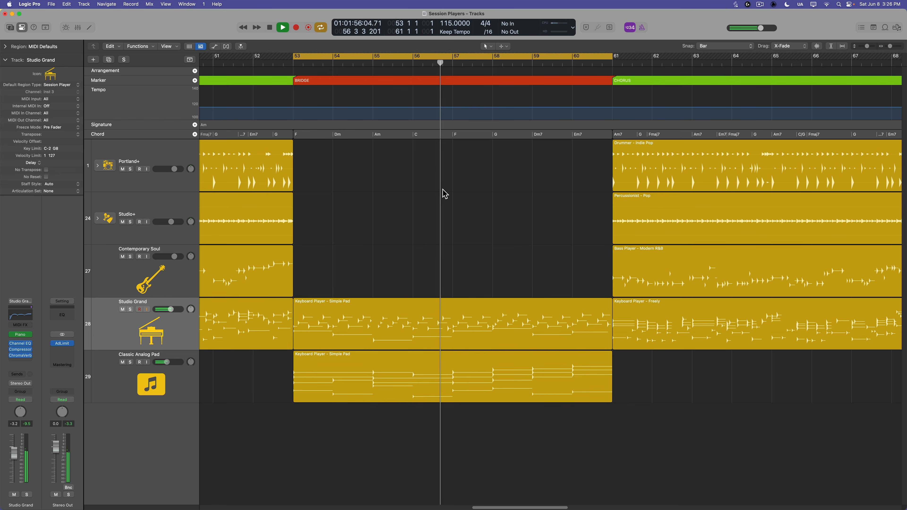
left_click(411, 388)
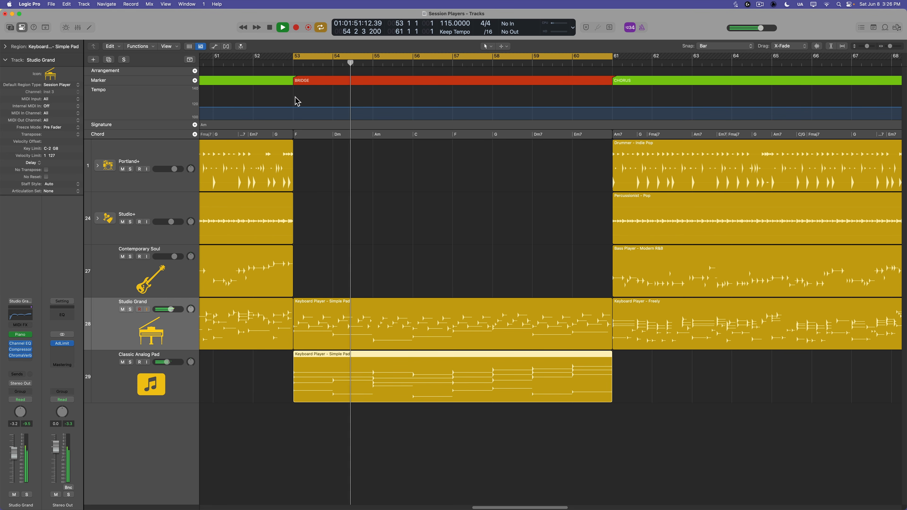
Stop playback, create a Drummer region at bar 53 on the Portland+ track and shorten it to one bar.
key("space")
left_click(298, 166)
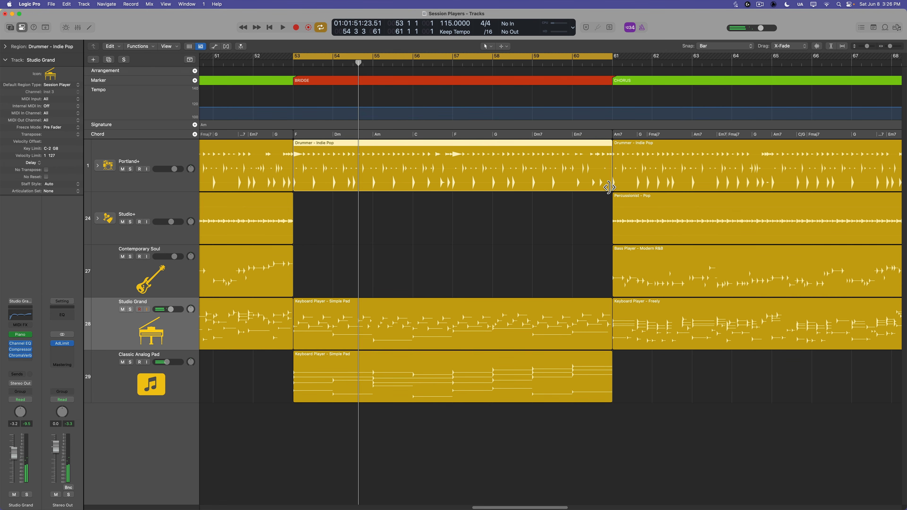
left_click_drag(609, 187, 314, 188)
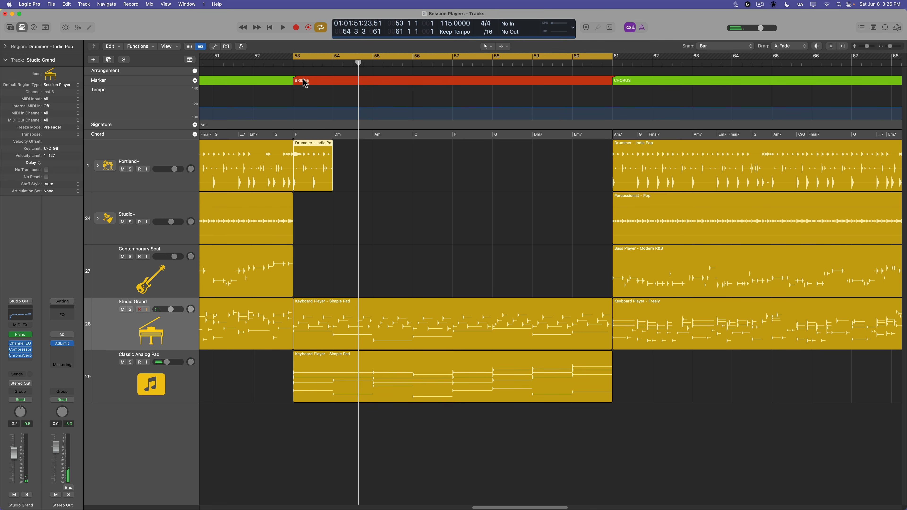
Turn off cycling and snapping, and trim the Portland+ bridge region to just its first hit at bar 53.
key("c")
left_click(292, 62)
key("super+Right")
key("super+Right")
key("super+Right")
key("super+Right")
key("super+Right")
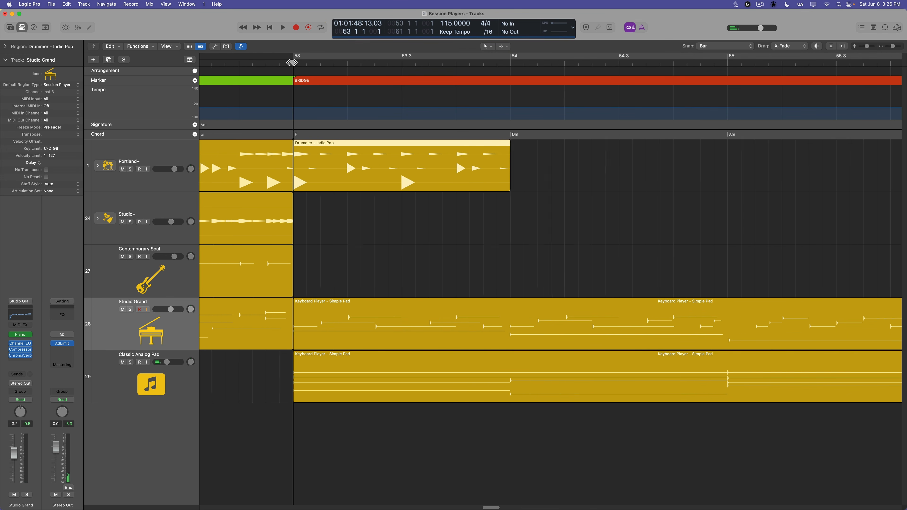
key("super+Right")
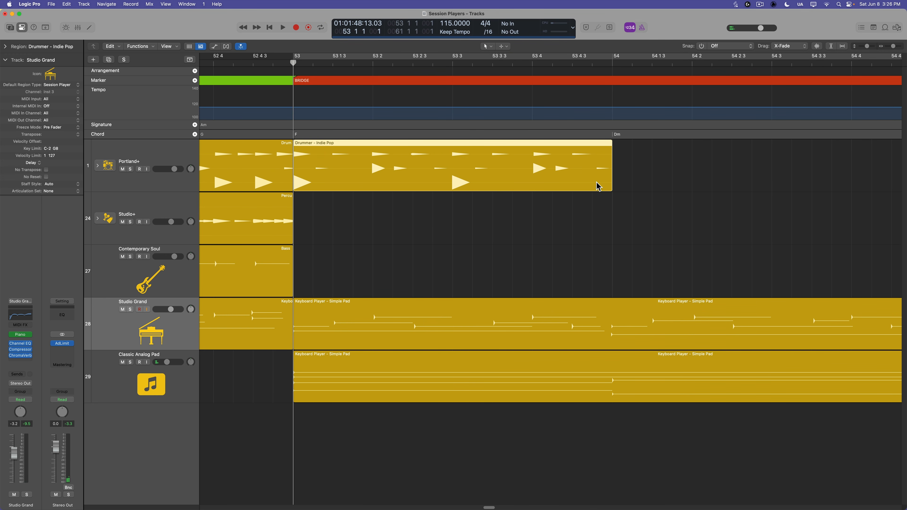
left_click_drag(609, 187, 311, 197)
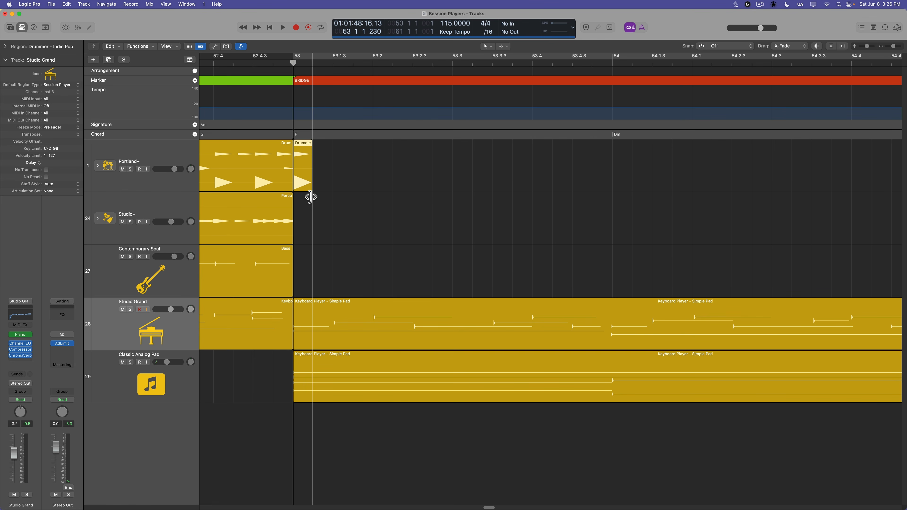
Play back the chorus-to-bridge transition at bar 53 with the single drum hit, viewing the surrounding sections.
key("space")
key("super+Left")
key("super+Left")
key("super+Left")
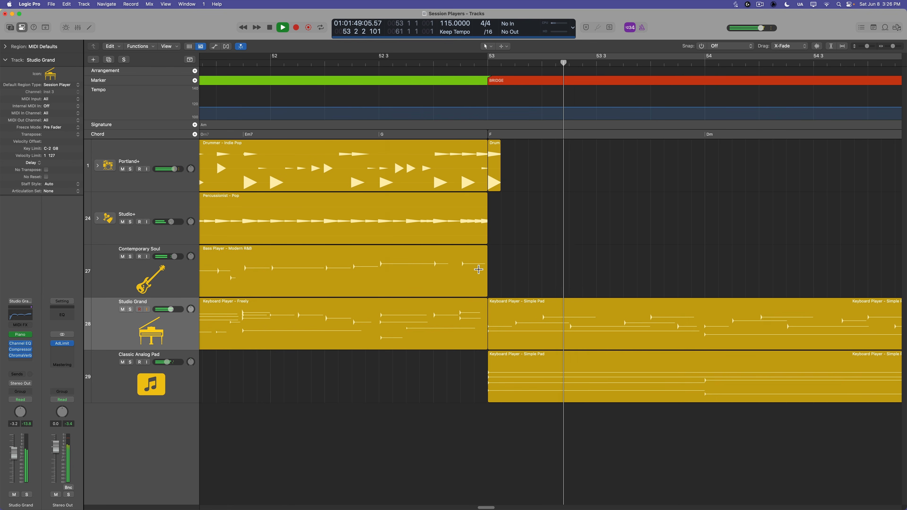
key("super+Left")
key("super+Left")
key("super+Left")
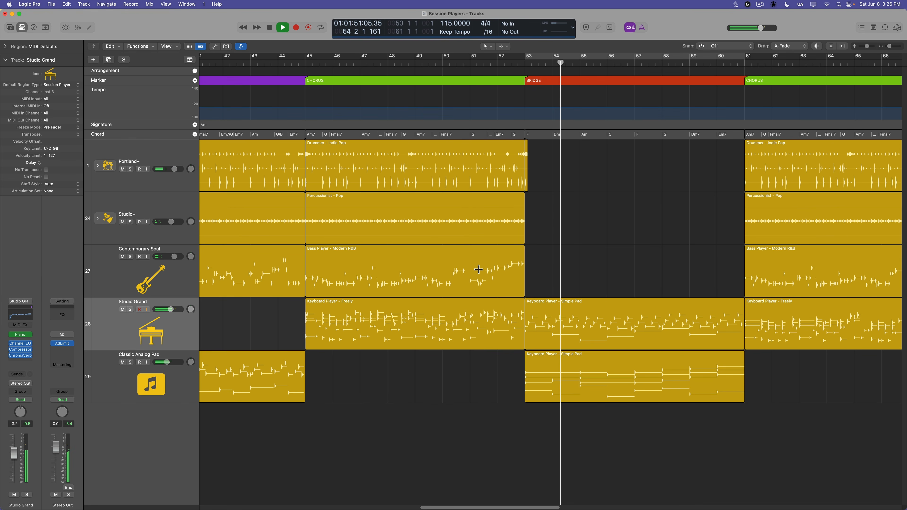
key("super+Right")
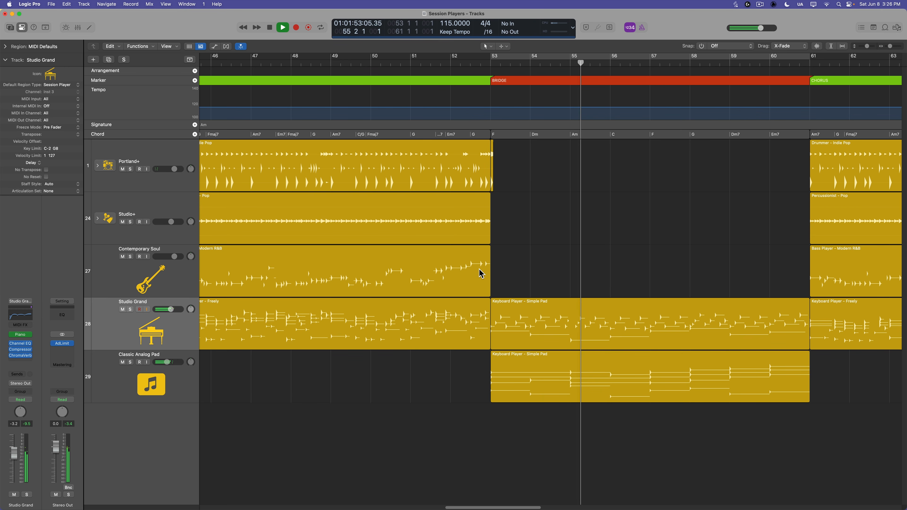
Audition the bridge's piano and pad through to the final chorus at bar 61, keeping the playback position in view.
scroll(589, 400, "right", 3)
left_click(616, 328)
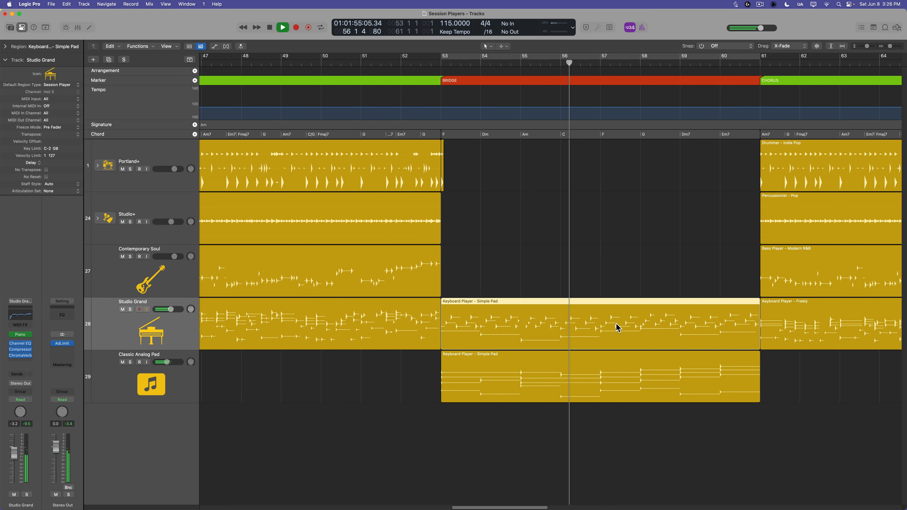
scroll(597, 289, "right", 4)
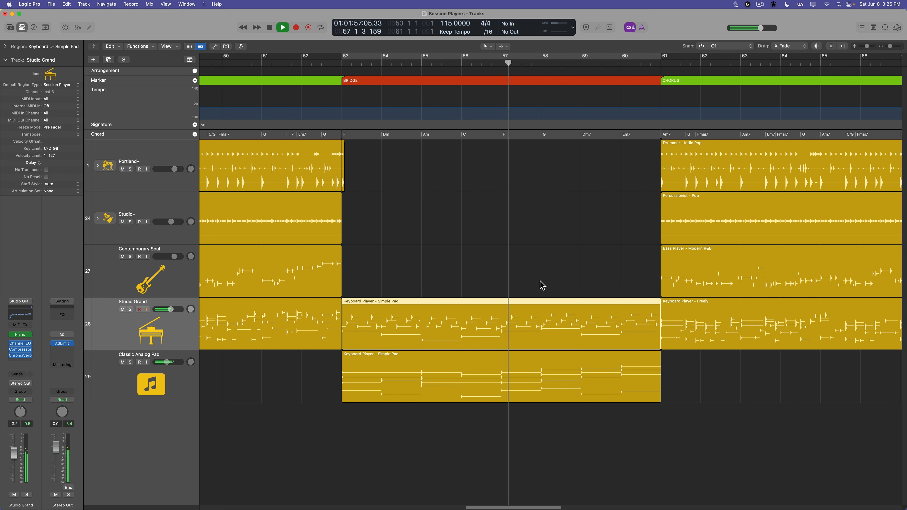
scroll(540, 286, "right", 2)
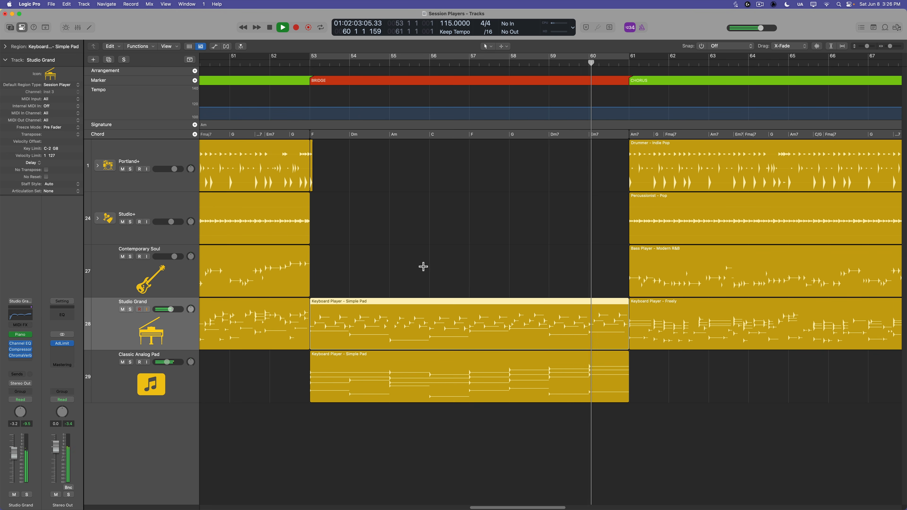
key("super+Left")
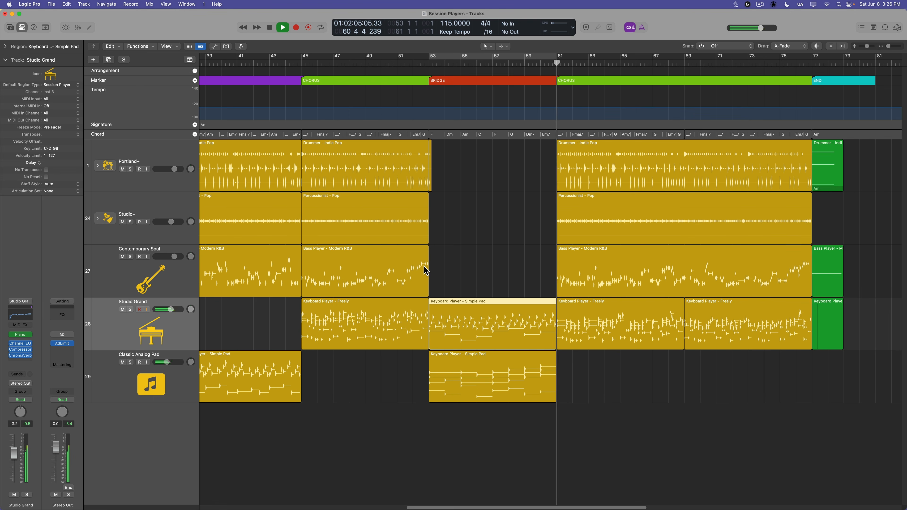
key("super+Right")
key("super+Right")
key("super+Right")
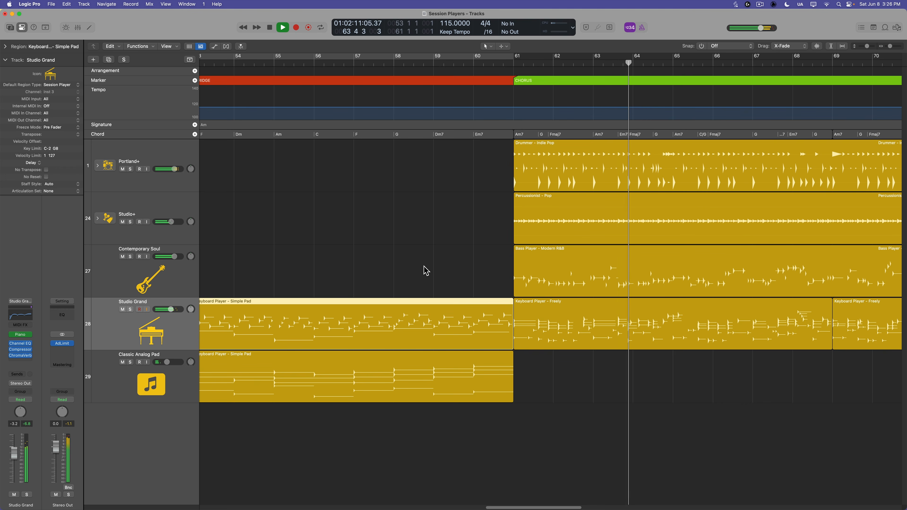
Show the whole arrangement from intro to end with taller tracks while listening to the final chorus.
key("super+Left")
key("super+Left")
key("super+Left")
key("super+Left")
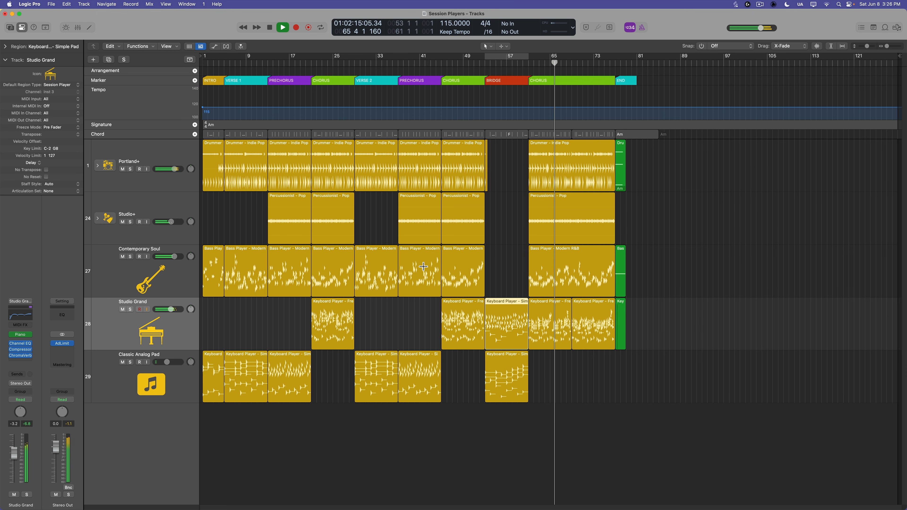
key("super+Down")
left_click(630, 265)
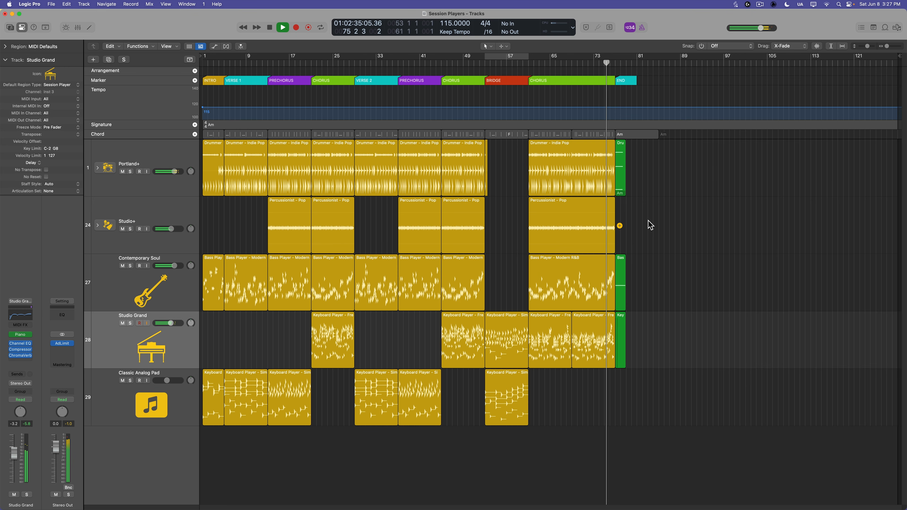
Stop playback, return the playhead to bar 1 and enlarge the arrangement overview horizontally with all sections visible.
key("space")
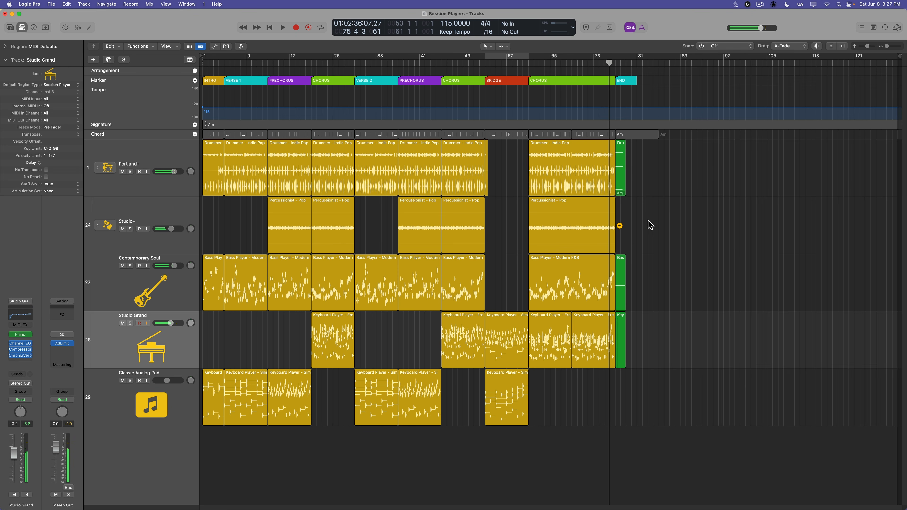
key("Return")
key("super+Right")
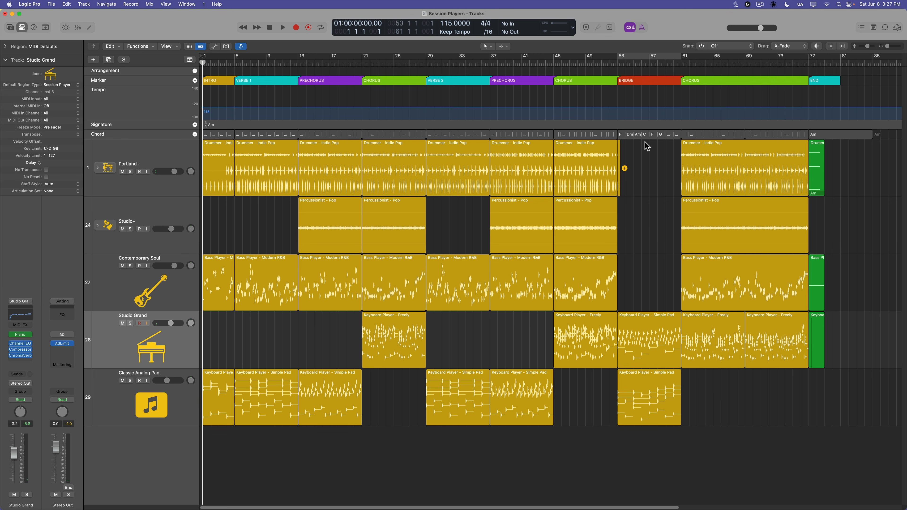
left_click_drag(664, 213, 634, 394)
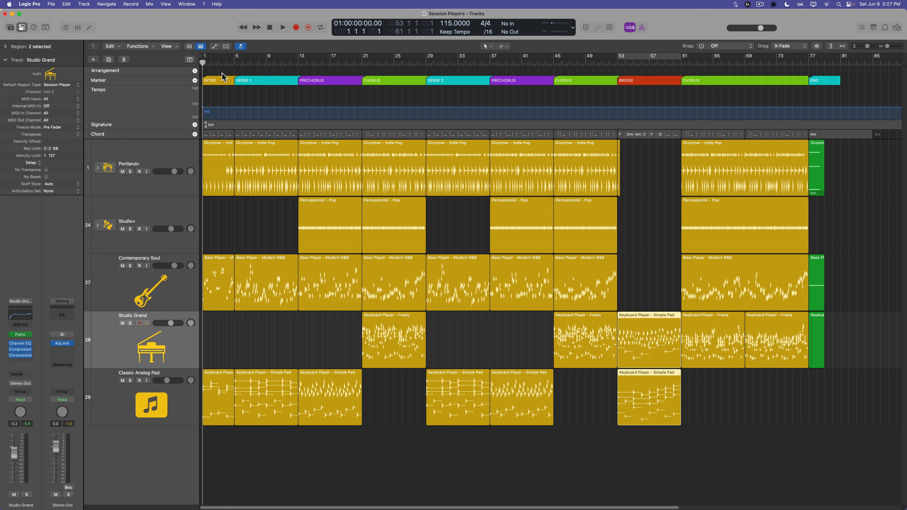
left_click(868, 180)
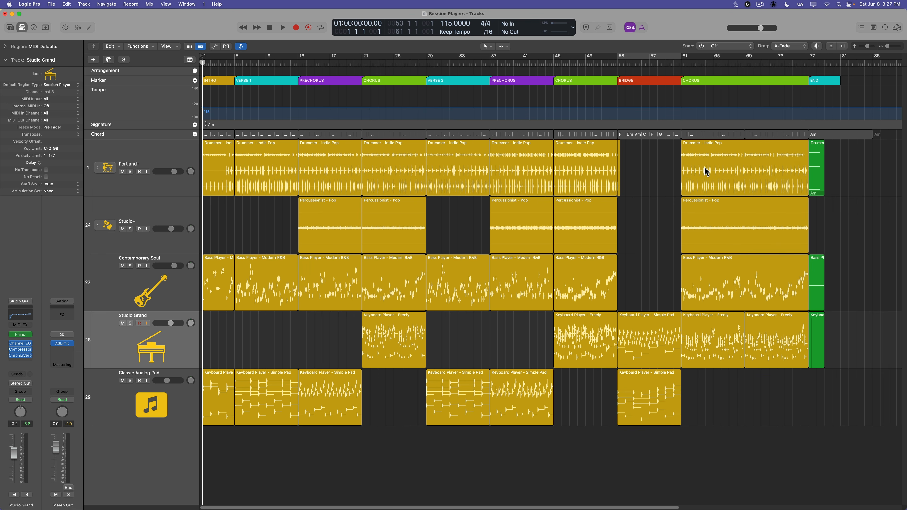
mouse_move(646, 168)
left_click_drag(654, 166, 224, 292)
left_click_drag(872, 339, 233, 381)
left_click(270, 349)
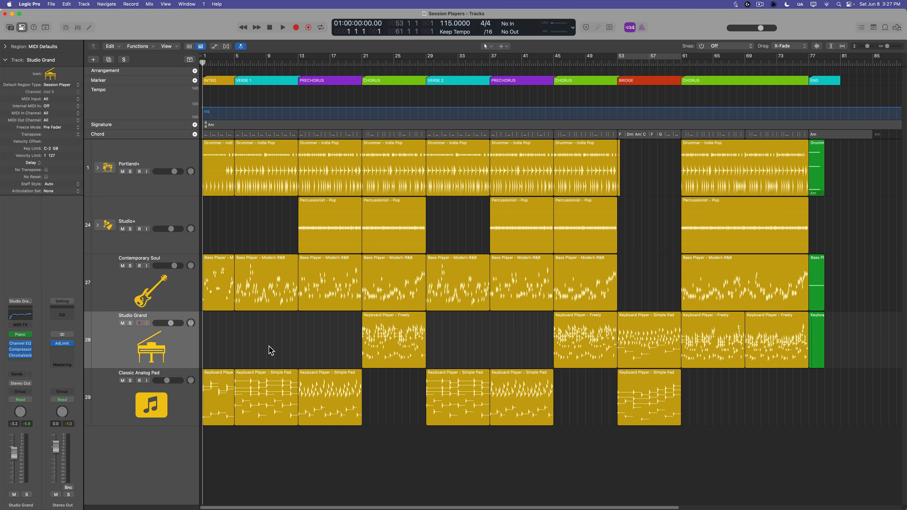